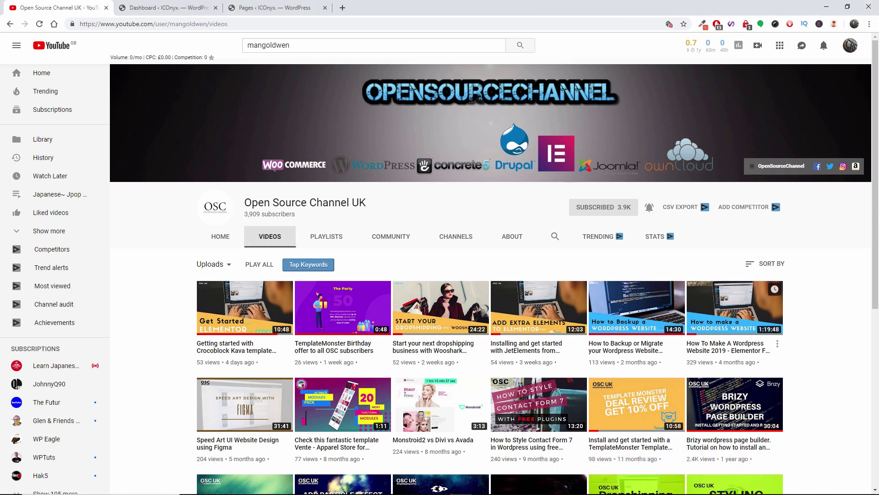
# Step: Upload and install the jet-tricks.zip plugin from the Add New Plugins page
pyautogui.click(186, 5)
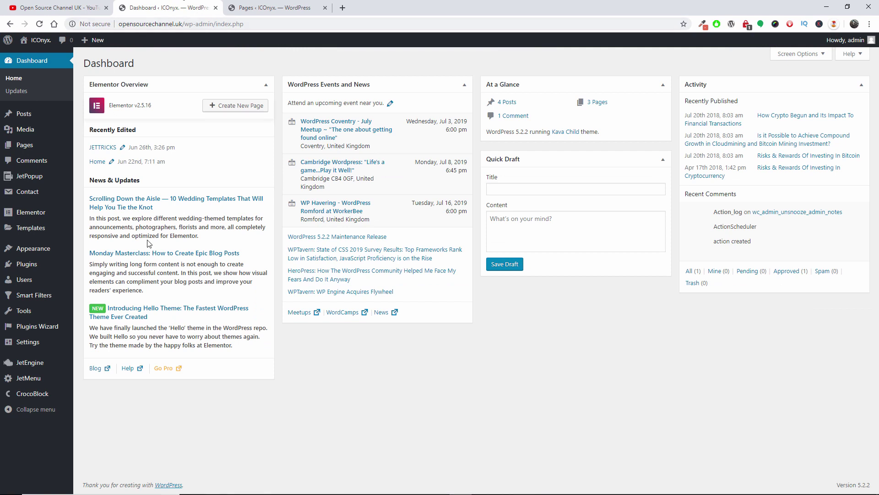
pyautogui.click(31, 269)
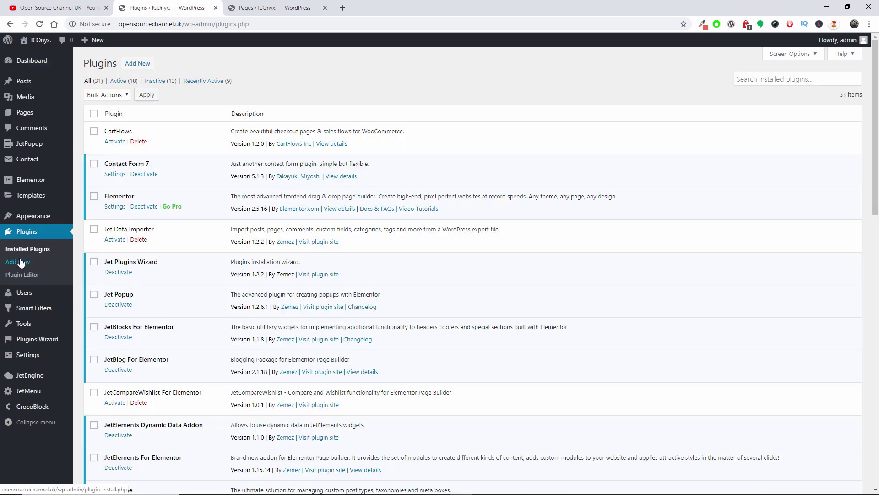
pyautogui.click(20, 262)
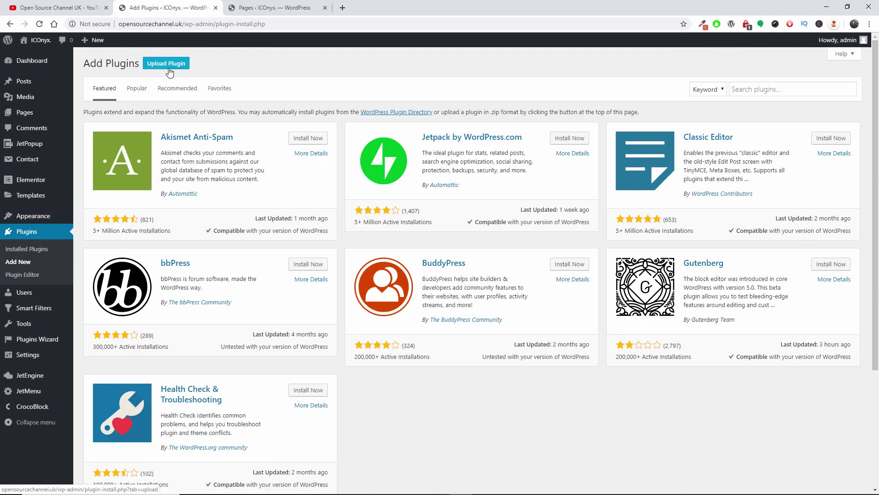
pyautogui.click(165, 64)
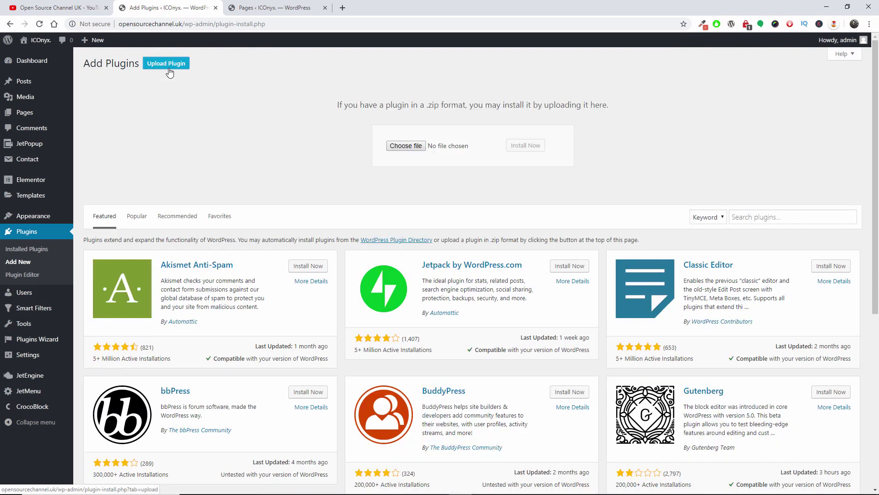
pyautogui.click(418, 147)
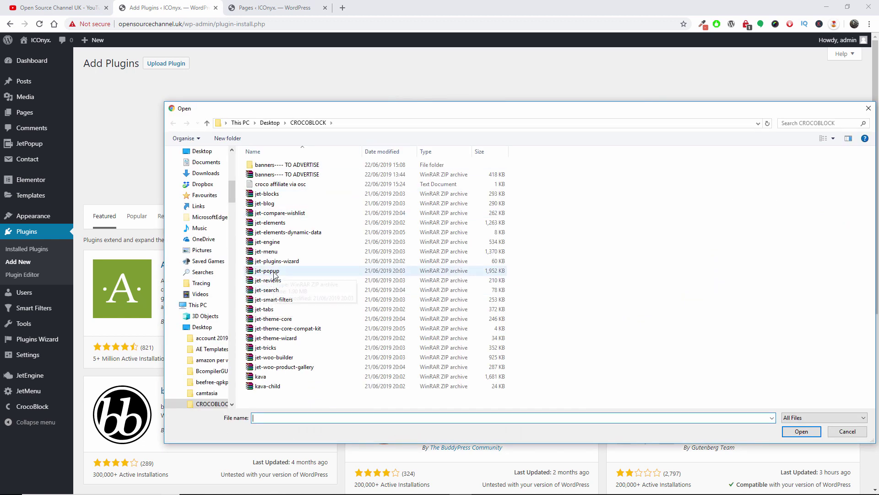
pyautogui.click(269, 348)
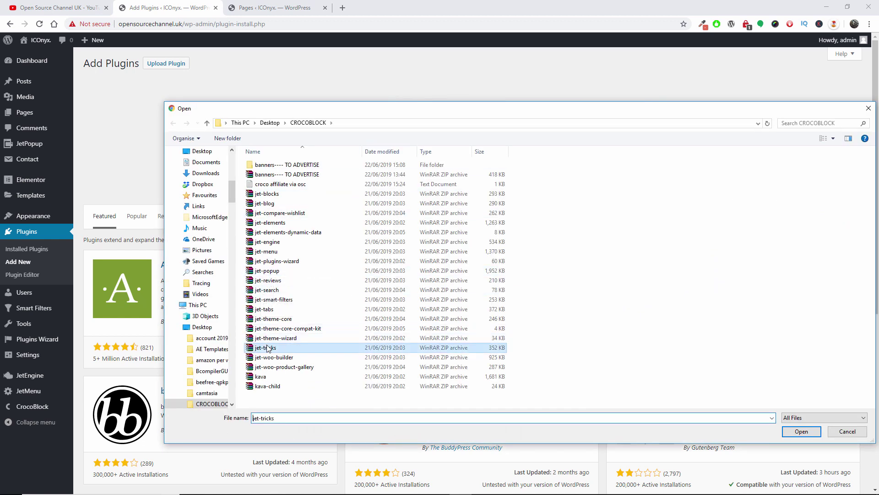
pyautogui.click(801, 431)
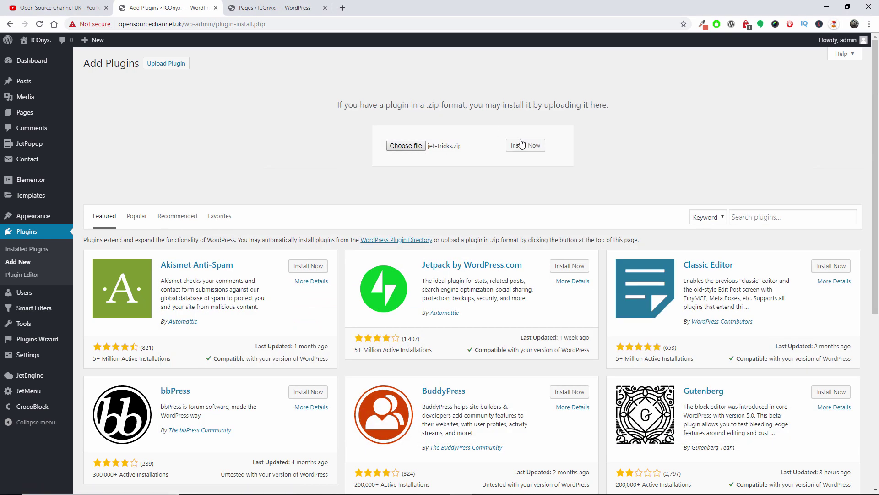
pyautogui.click(522, 146)
# Step: Check the Installed Plugins list to confirm JetTricks 1.1.9 is active
pyautogui.click(28, 248)
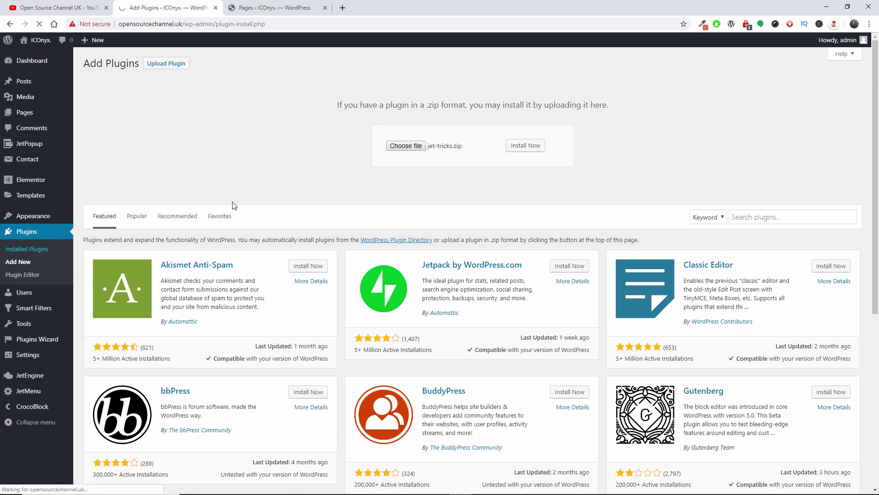
pyautogui.scroll(-2, 217, 207)
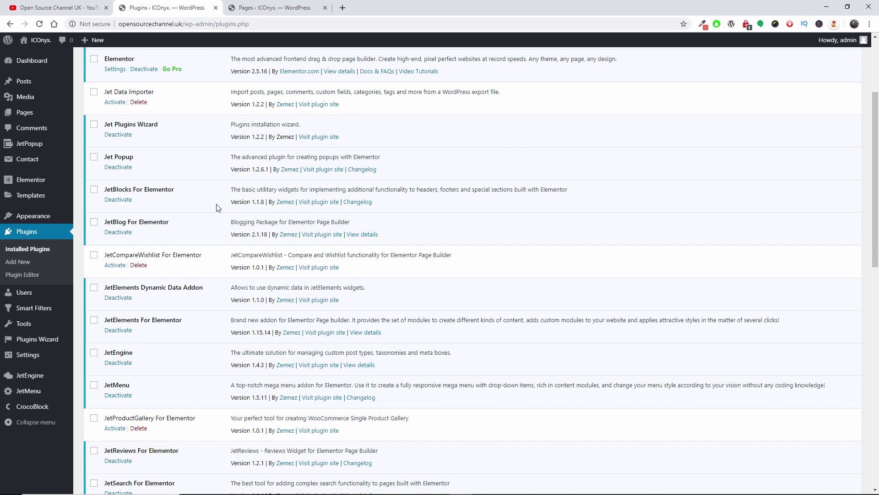
pyautogui.scroll(-3, 209, 224)
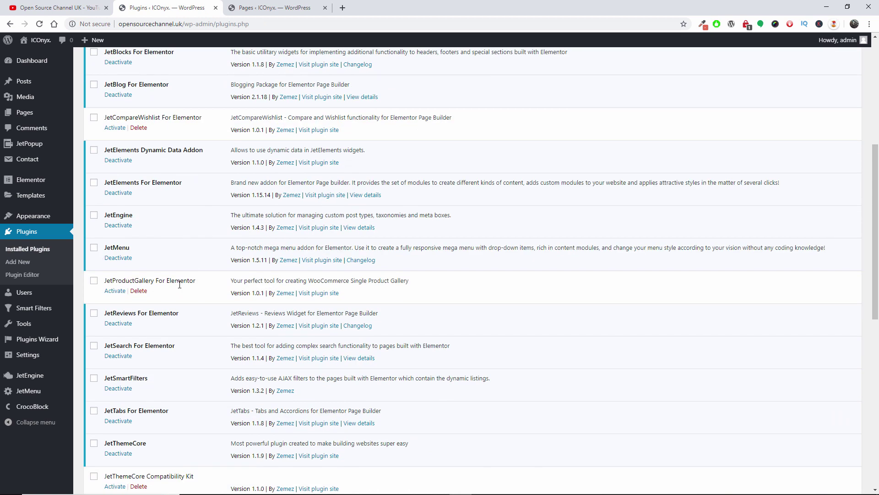
pyautogui.scroll(-5, 179, 284)
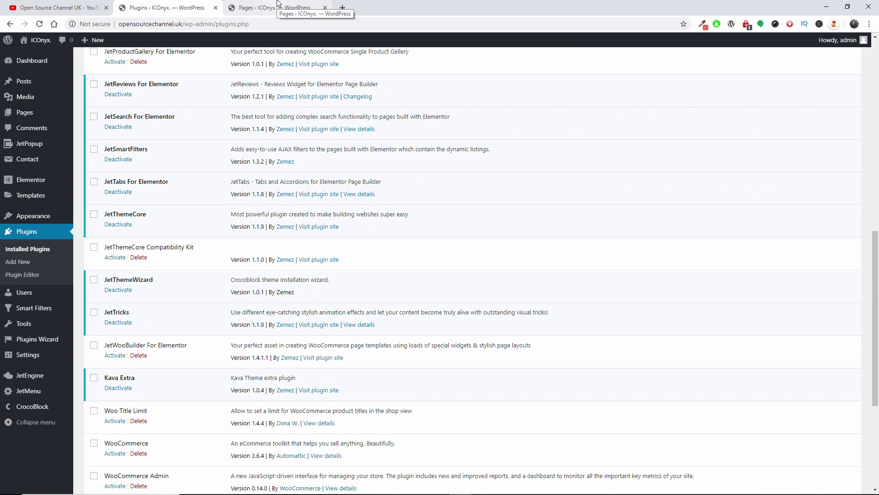
# Step: Scroll through the YouTube channel's older videos, then return to the WordPress Pages list
pyautogui.click(277, 3)
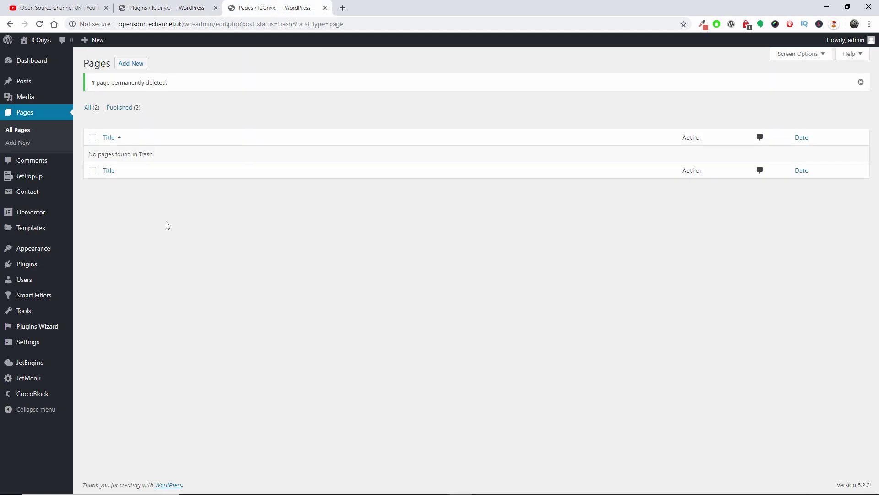
pyautogui.click(72, 4)
pyautogui.scroll(-3, 564, 351)
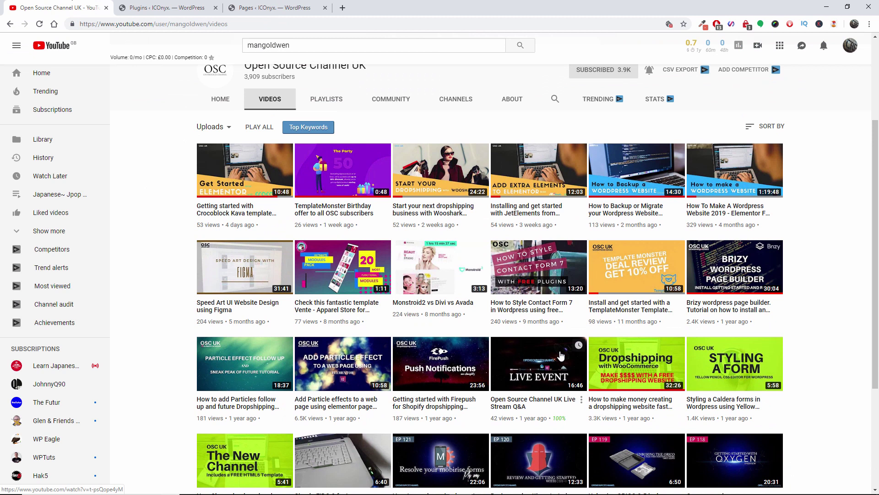
pyautogui.scroll(-3, 561, 355)
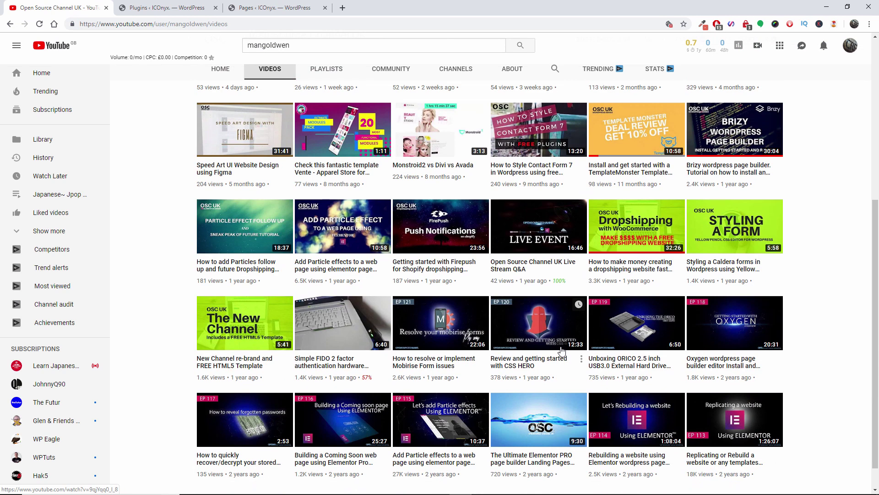
pyautogui.scroll(-2, 563, 354)
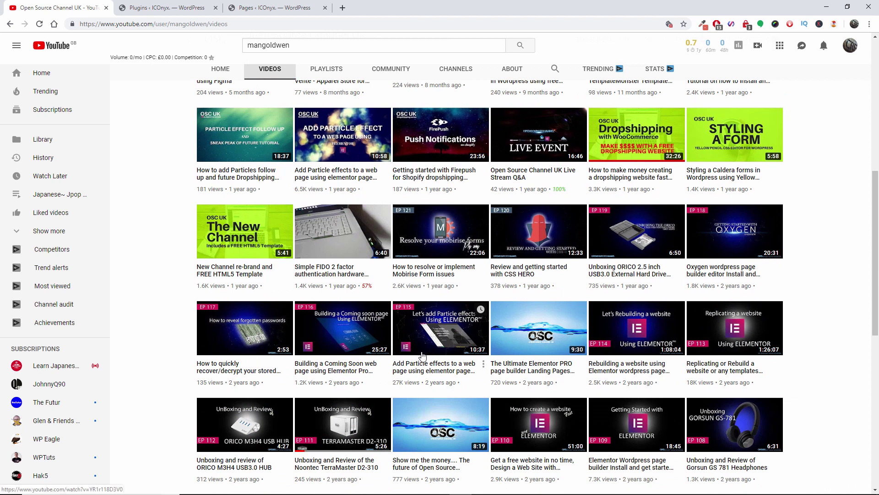
pyautogui.click(267, 4)
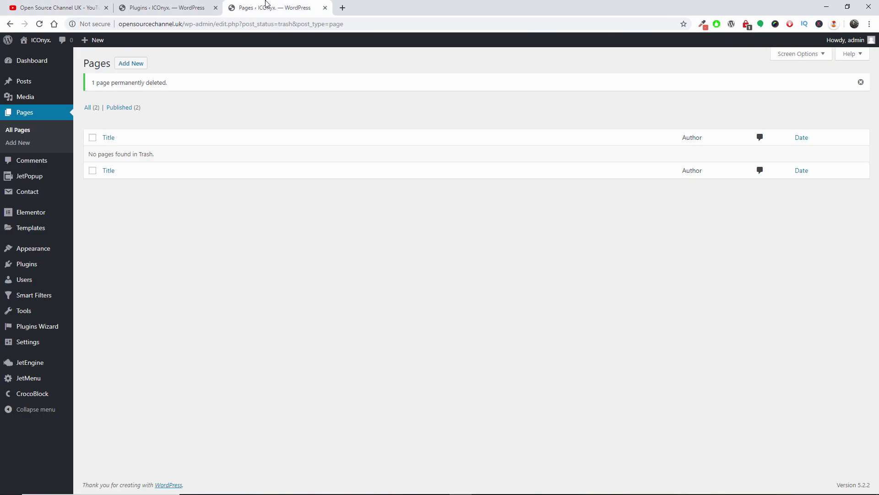
# Step: Create a page titled 'JET TRICKS' with the Elementor Canvas template and open it in Elementor
pyautogui.click(130, 71)
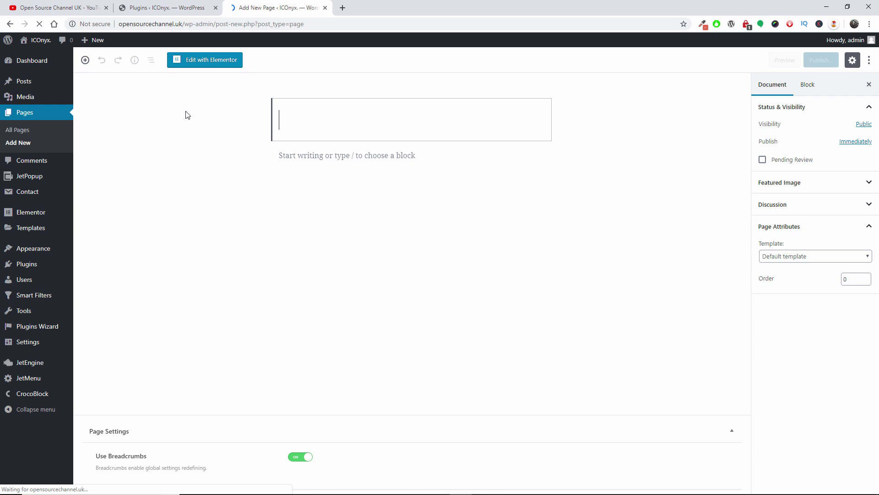
pyautogui.write('JET TRICKS')
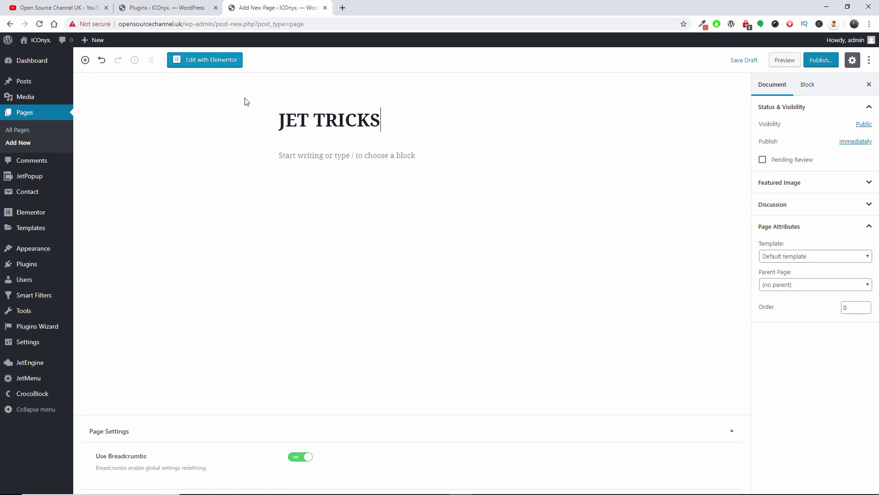
pyautogui.click(801, 258)
pyautogui.click(798, 276)
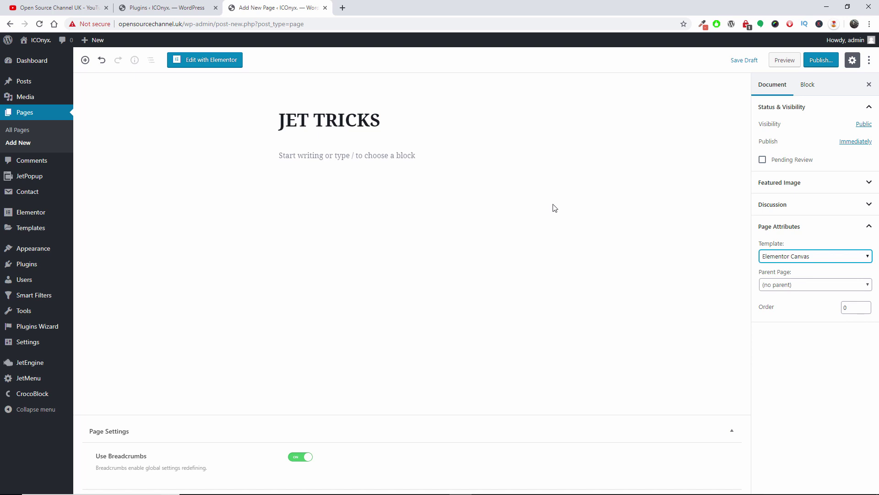
pyautogui.click(227, 69)
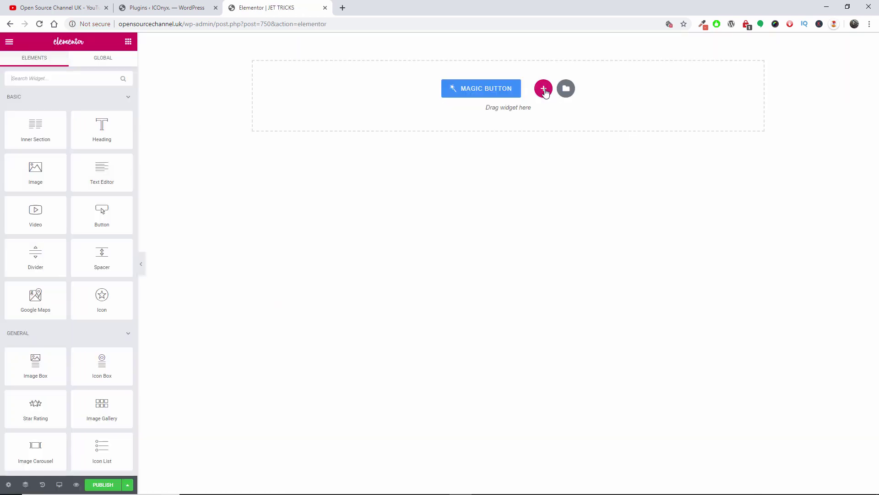
# Step: Add a single-column section set to Full Width, stretched, with Fit To Screen height
pyautogui.click(544, 90)
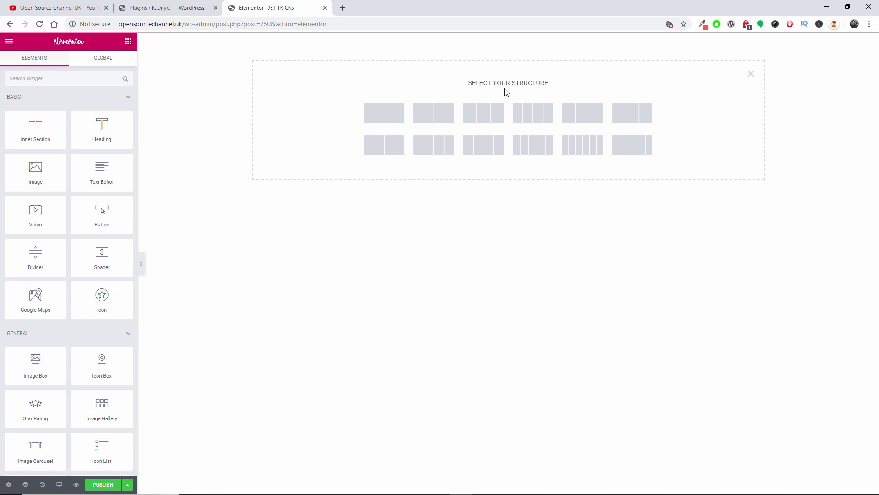
pyautogui.click(395, 109)
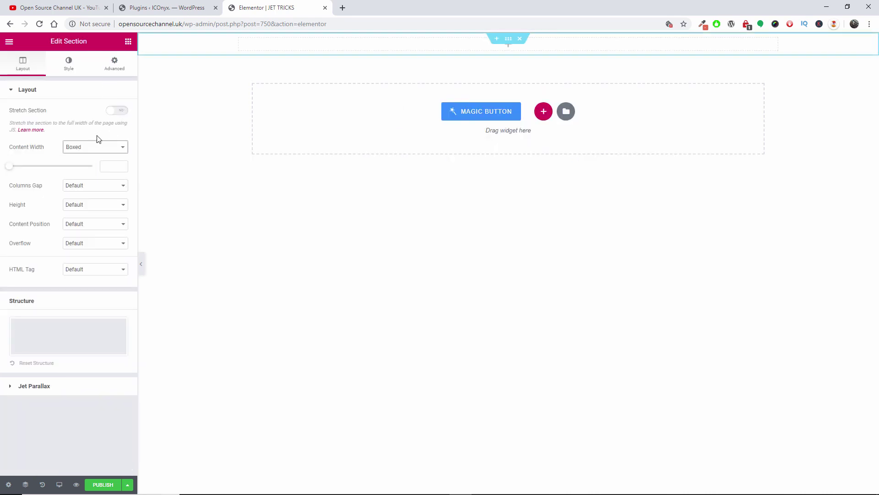
pyautogui.click(94, 148)
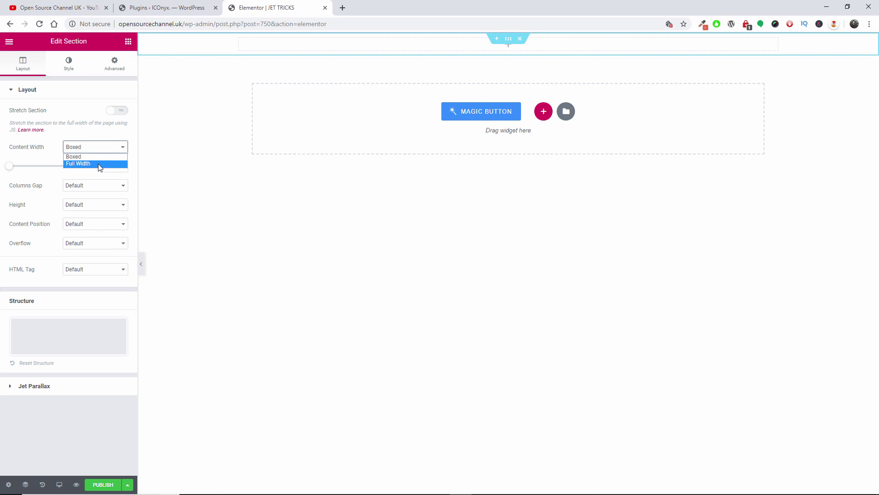
pyautogui.click(98, 163)
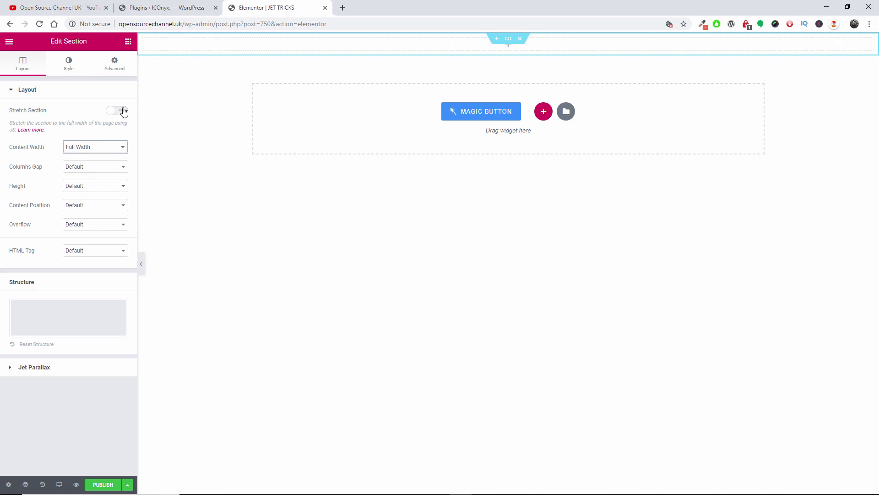
pyautogui.click(119, 111)
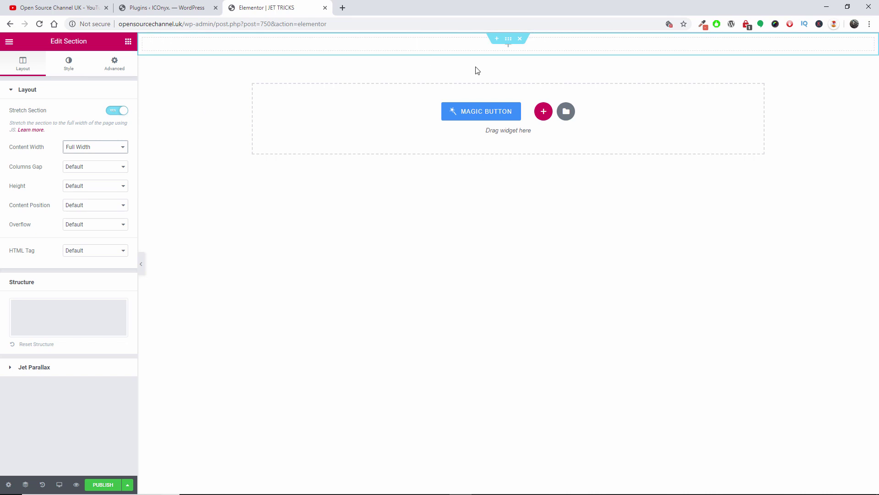
pyautogui.click(83, 186)
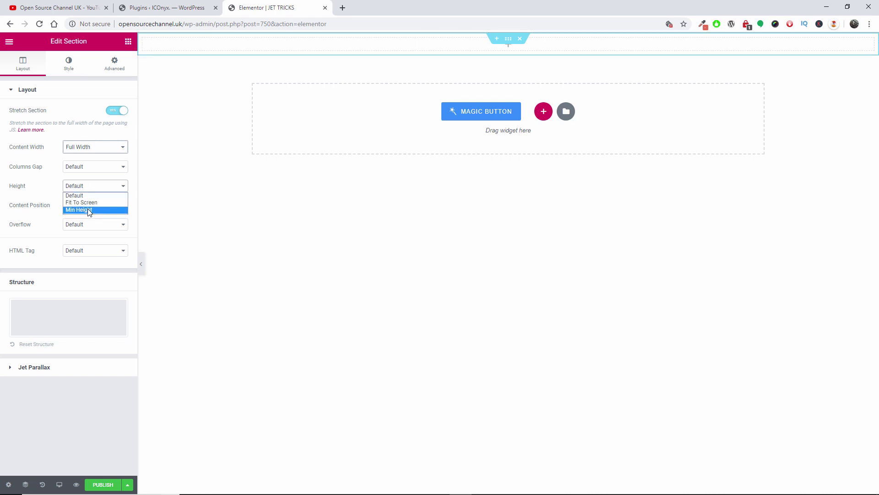
pyautogui.click(97, 203)
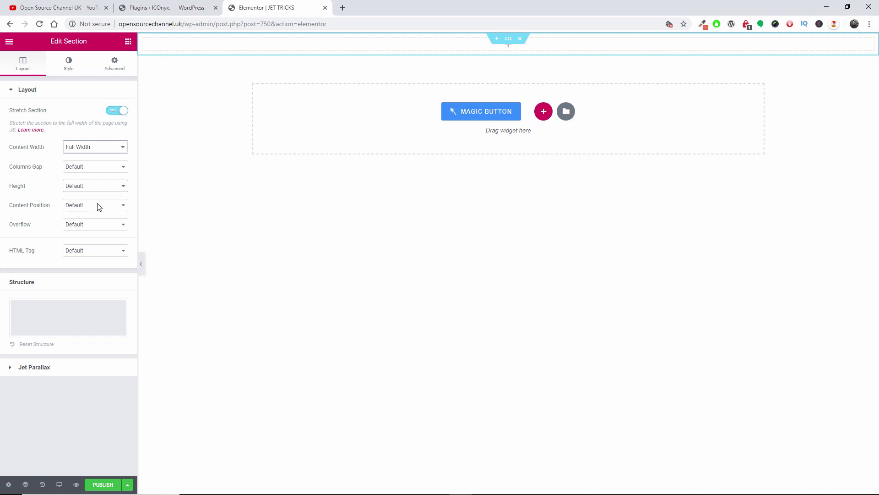
# Step: Switch on Enable Particles under the section's JetTricks settings and follow the particles.js 'Here!' link
pyautogui.click(116, 64)
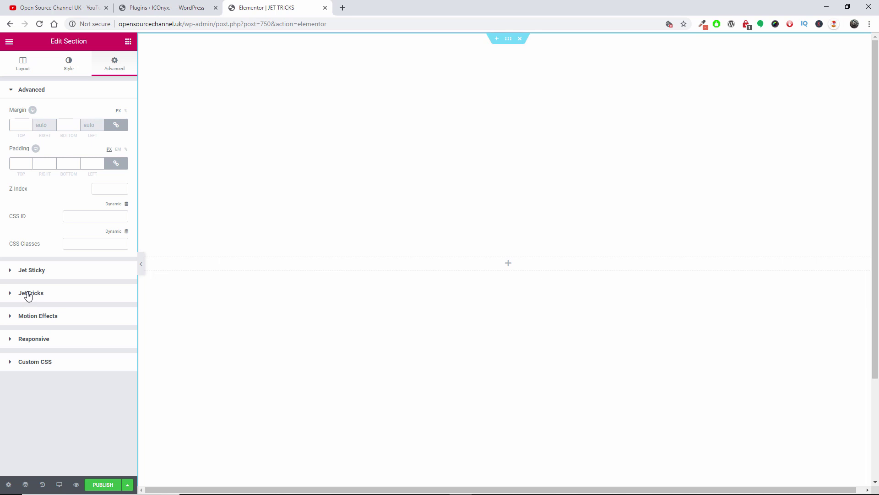
pyautogui.click(28, 294)
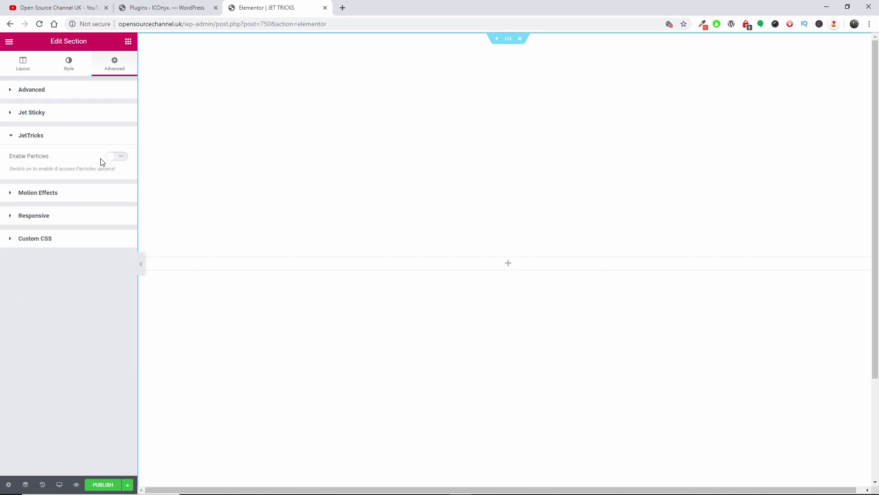
pyautogui.click(120, 156)
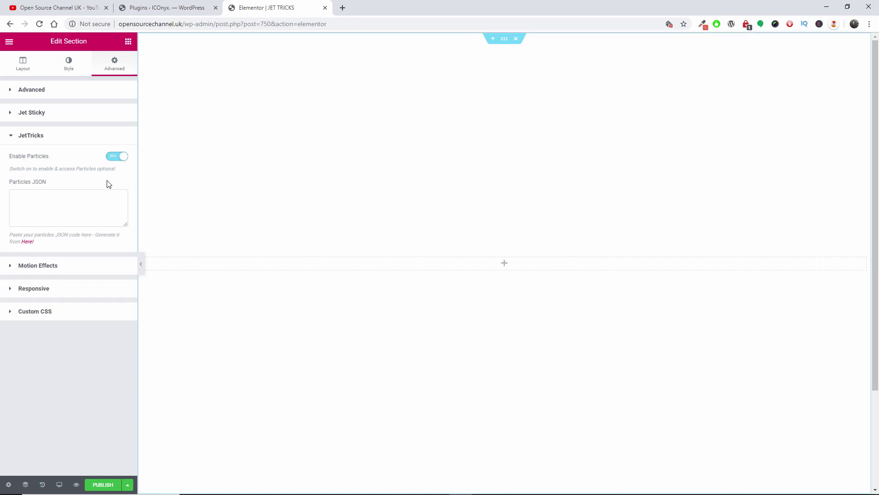
pyautogui.click(26, 243)
# Step: On the particles.js page, tick 'hide card' in the page background settings
pyautogui.click(264, 7)
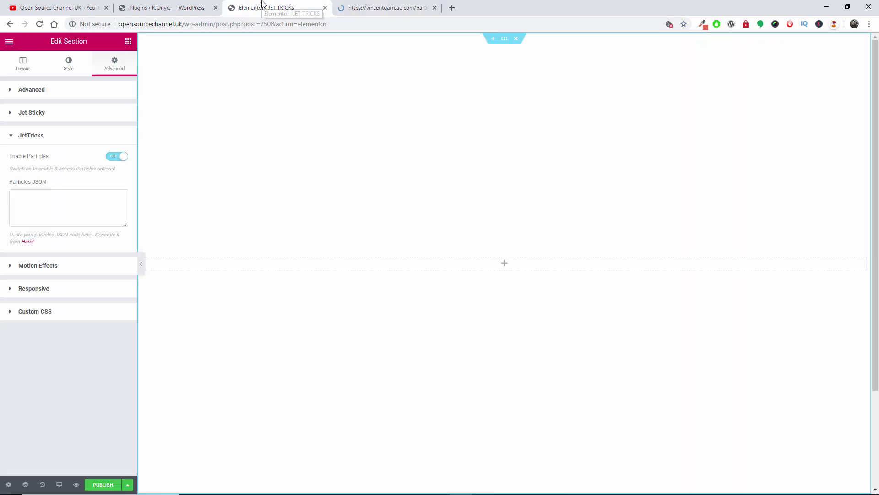
pyautogui.click(367, 4)
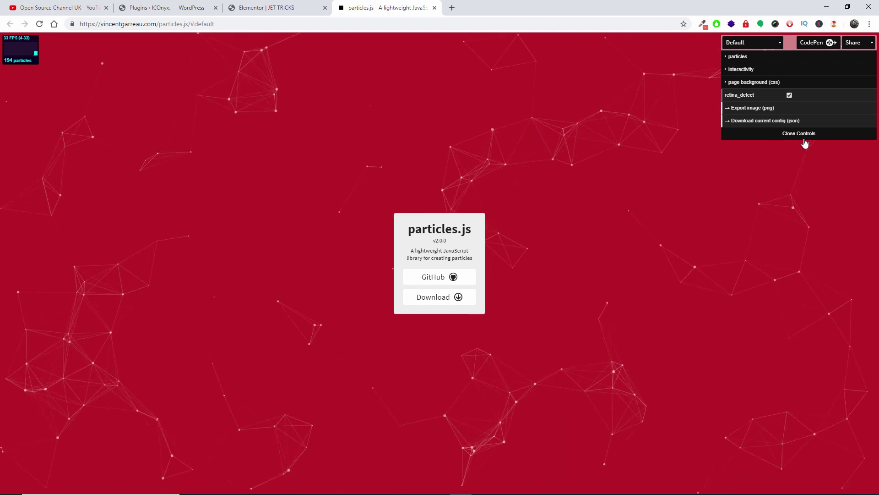
pyautogui.click(760, 87)
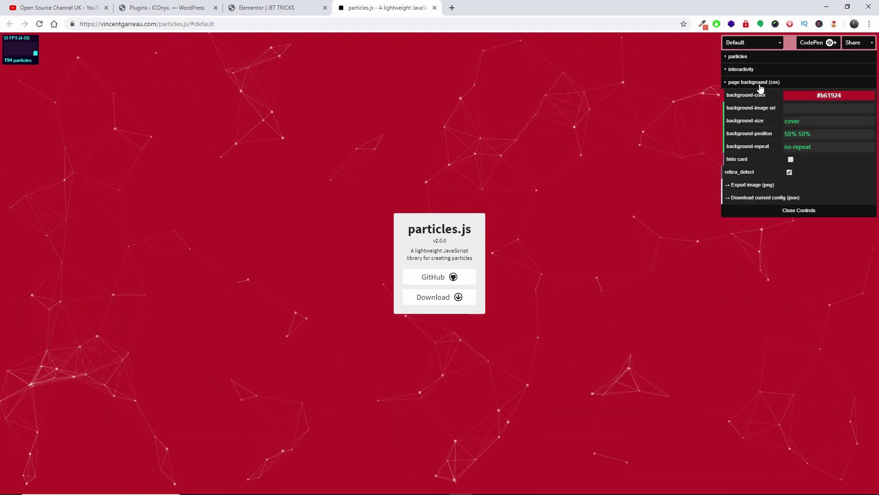
pyautogui.click(791, 159)
# Step: Try the NASA, Bubble and Nyan Cat demo presets, then settle on NASA
pyautogui.click(751, 42)
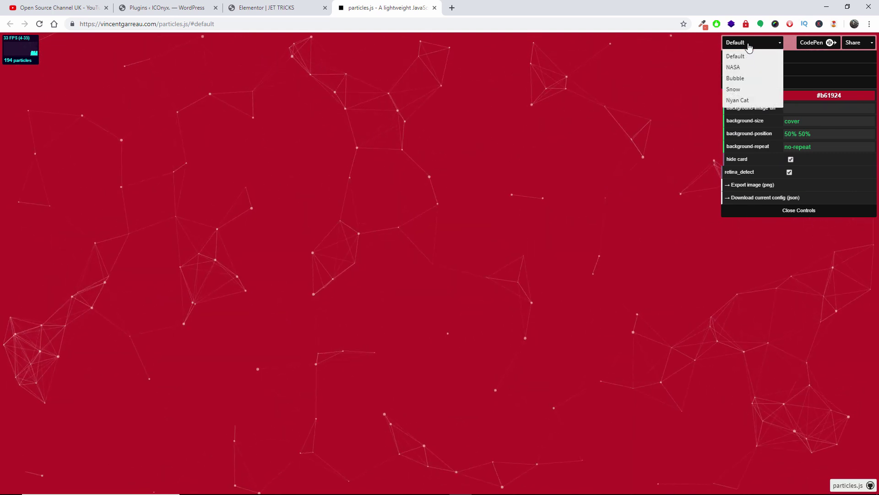
pyautogui.click(738, 67)
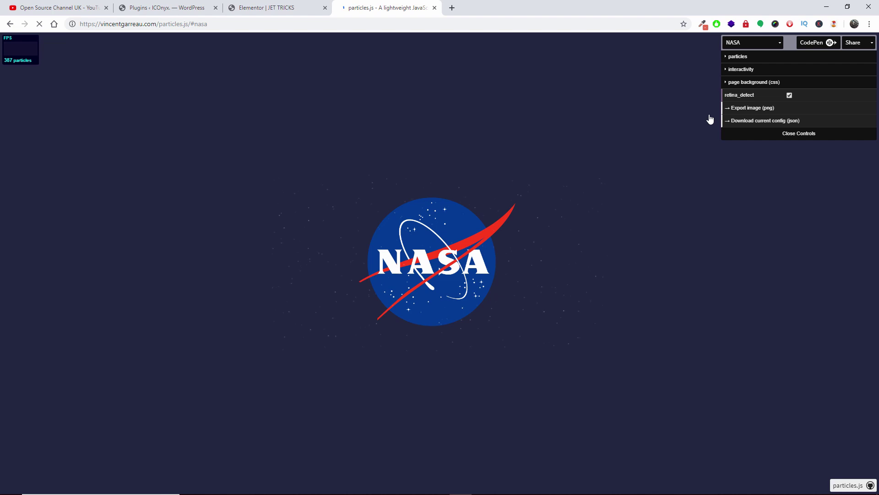
pyautogui.click(753, 43)
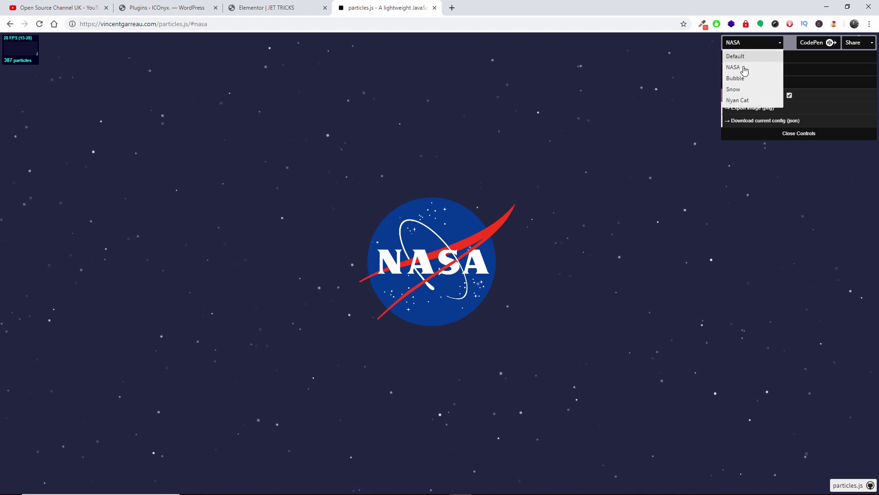
pyautogui.click(738, 79)
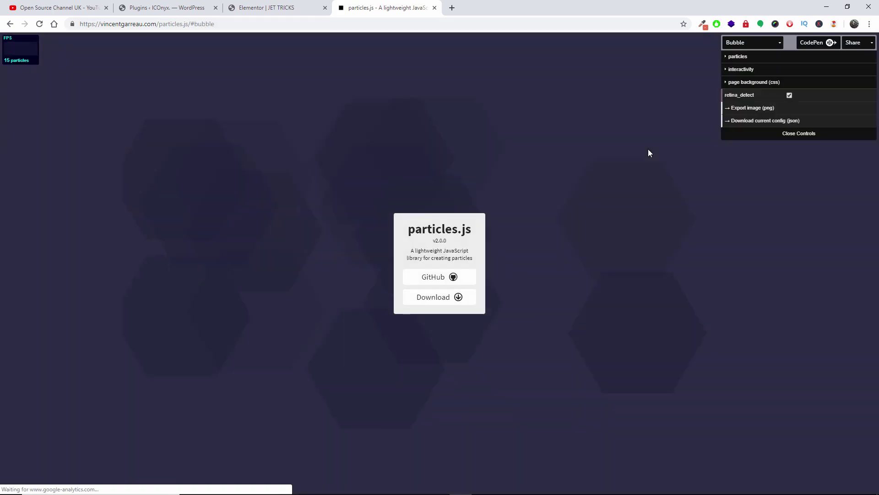
pyautogui.click(740, 42)
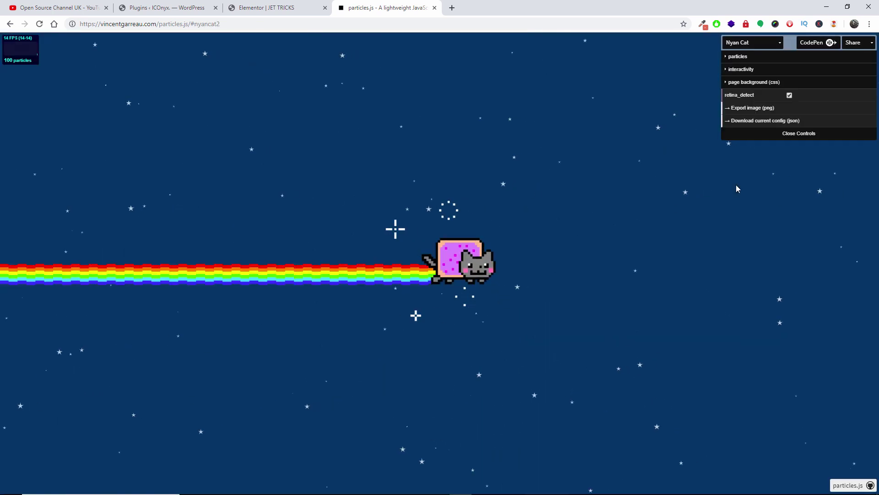
pyautogui.click(754, 45)
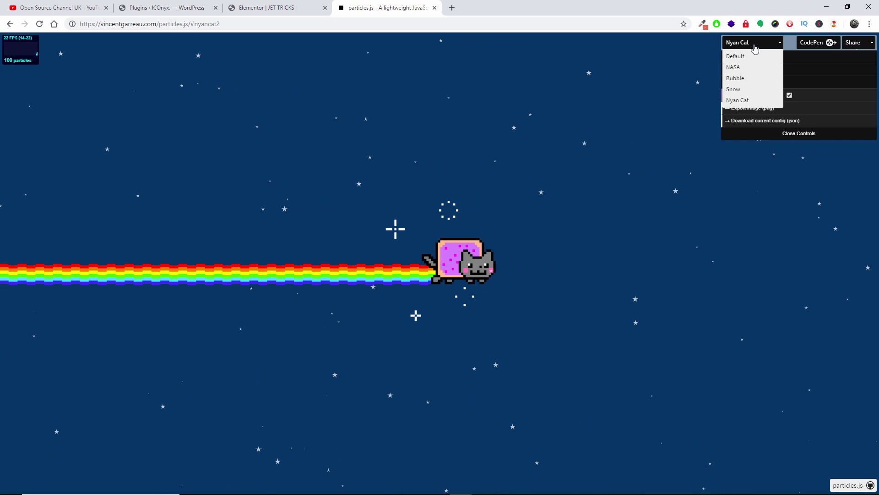
pyautogui.click(734, 67)
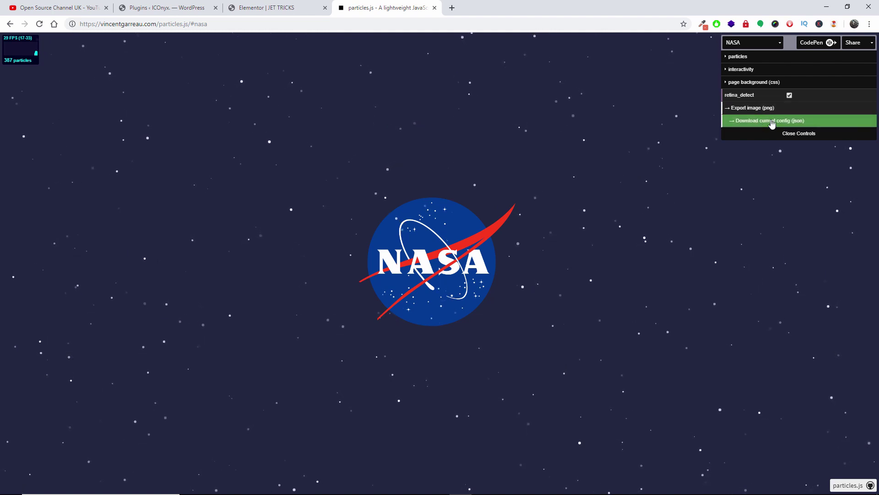
# Step: Change the particle colour to yellow-green (#e1ff07)
pyautogui.click(730, 58)
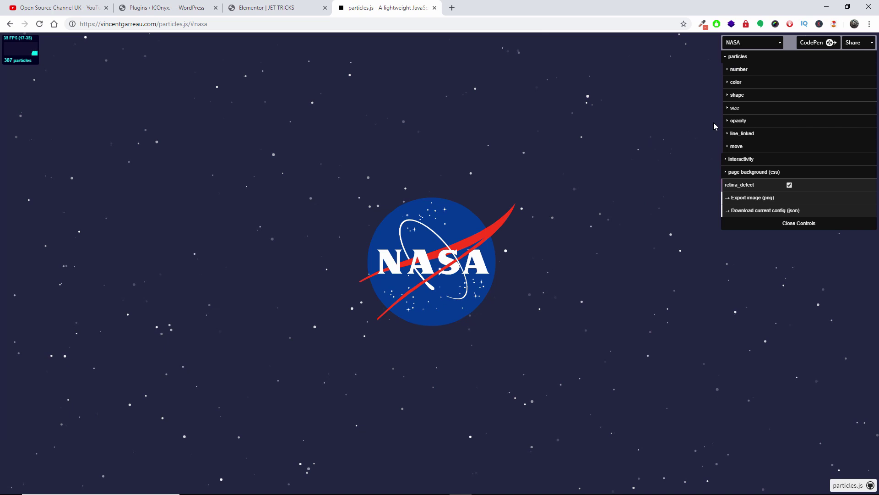
pyautogui.click(734, 83)
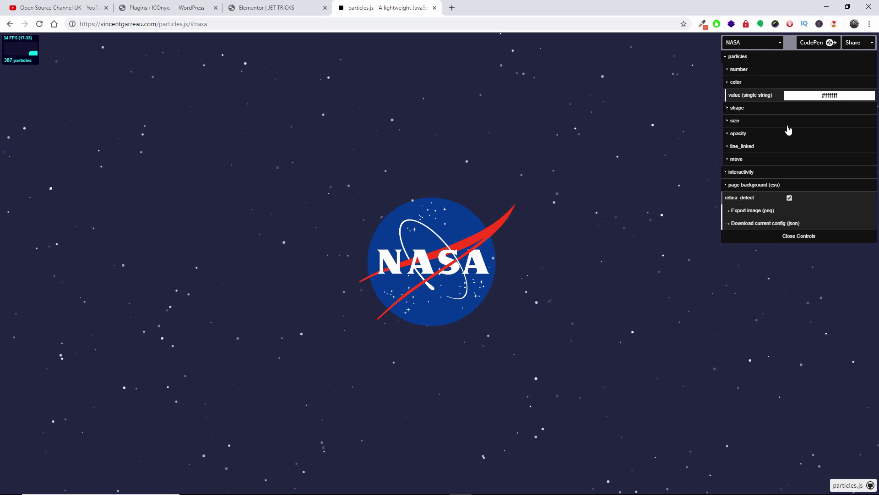
pyautogui.moveTo(826, 95)
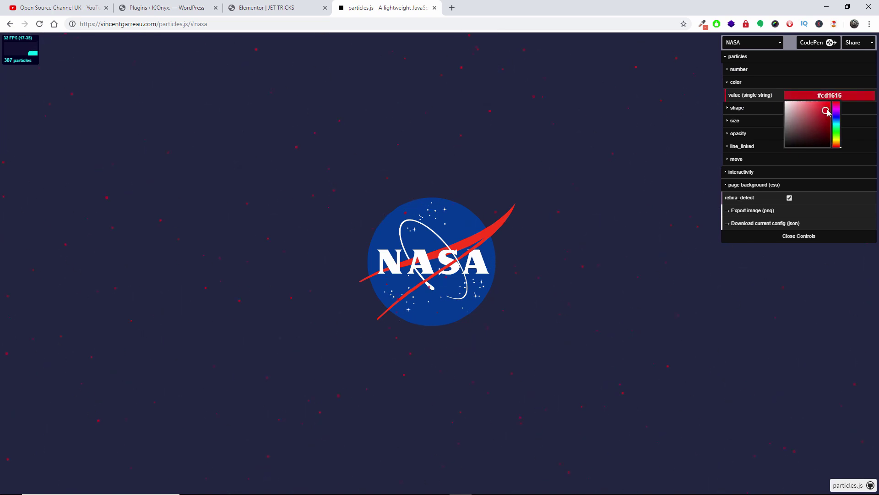
pyautogui.moveTo(827, 109)
pyautogui.mouseDown()
pyautogui.moveTo(776, 91)
pyautogui.moveTo(831, 90)
pyautogui.moveTo(840, 139)
pyautogui.mouseUp()
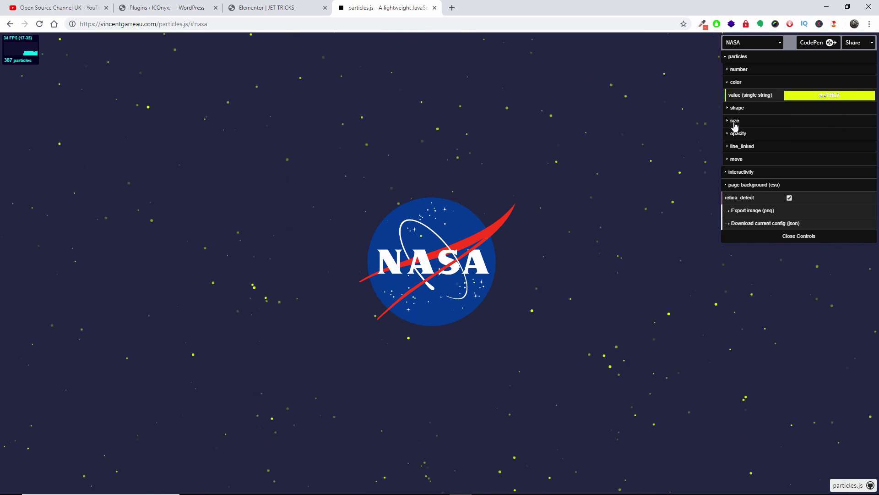
# Step: Set the particle size to 23.7 and download the current config as JSON
pyautogui.click(734, 124)
pyautogui.click(793, 145)
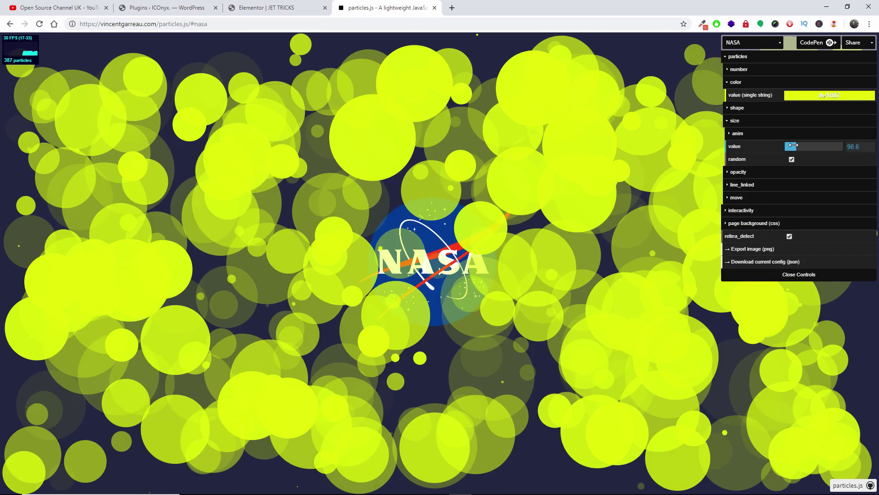
pyautogui.moveTo(793, 145); pyautogui.dragTo(786, 145)
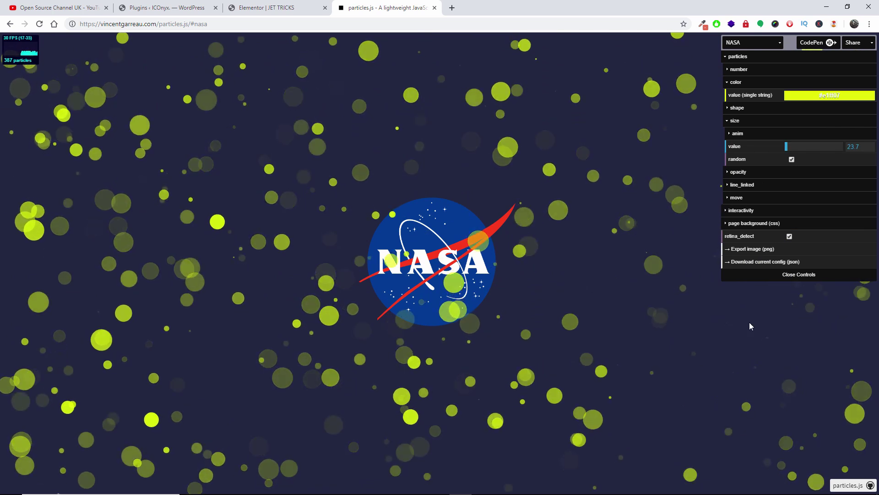
pyautogui.click(757, 266)
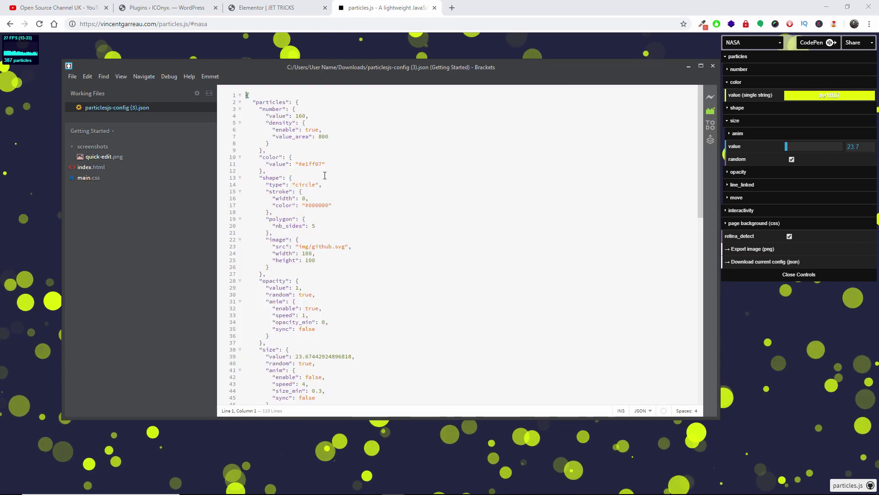
# Step: Select and copy all 110 lines of the particlesjs-config JSON in Brackets, then close Brackets
pyautogui.rightClick(323, 161)
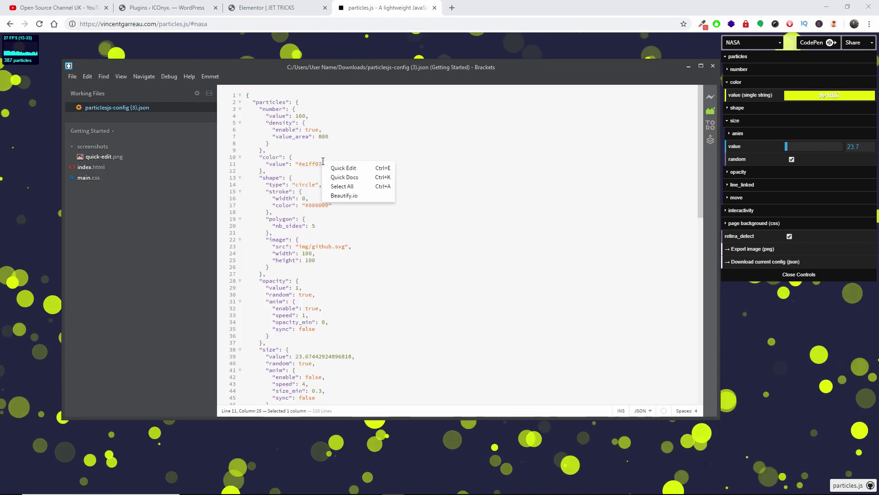
pyautogui.click(337, 187)
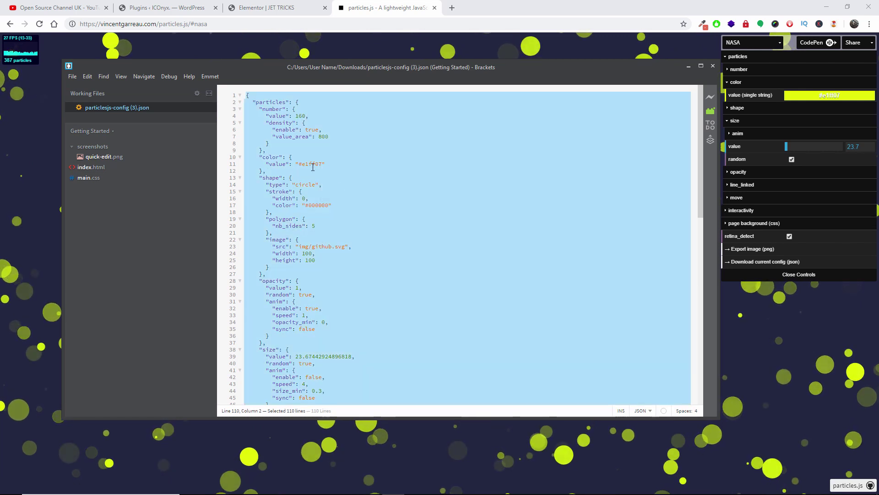
pyautogui.rightClick(313, 168)
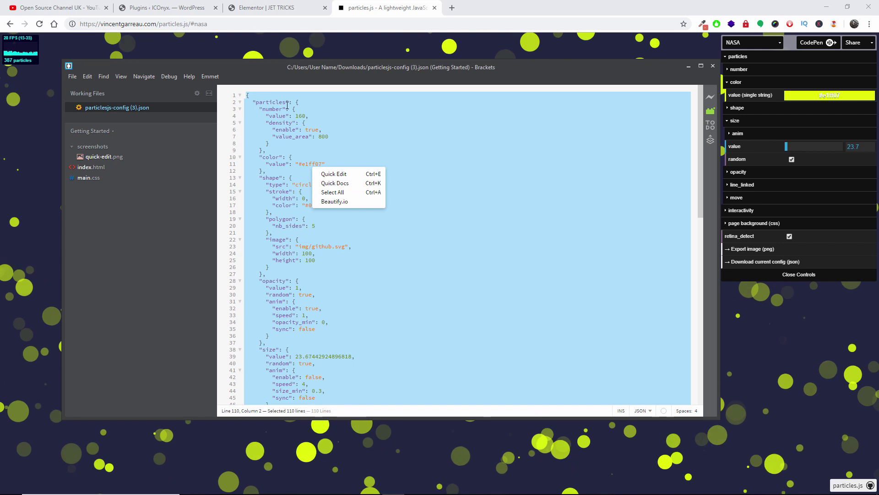
pyautogui.click(384, 138)
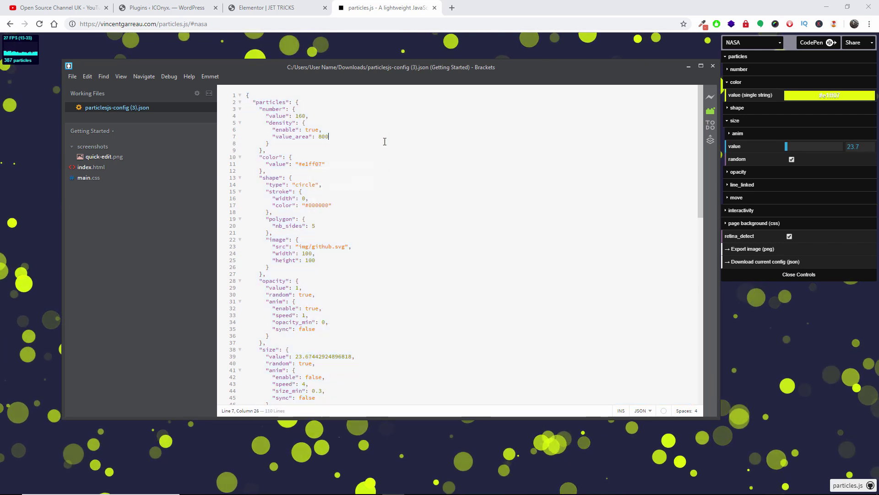
pyautogui.hotkey('ctrl', 'shift', 'Left')
pyautogui.rightClick(383, 139)
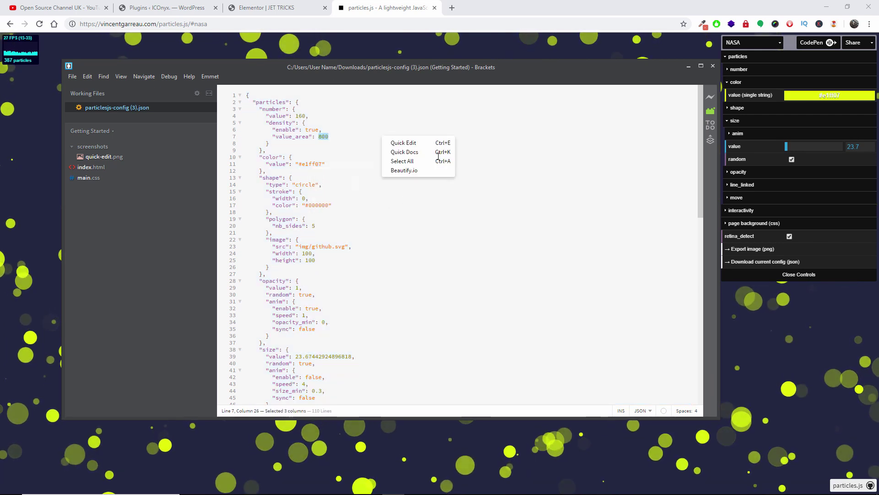
pyautogui.click(405, 162)
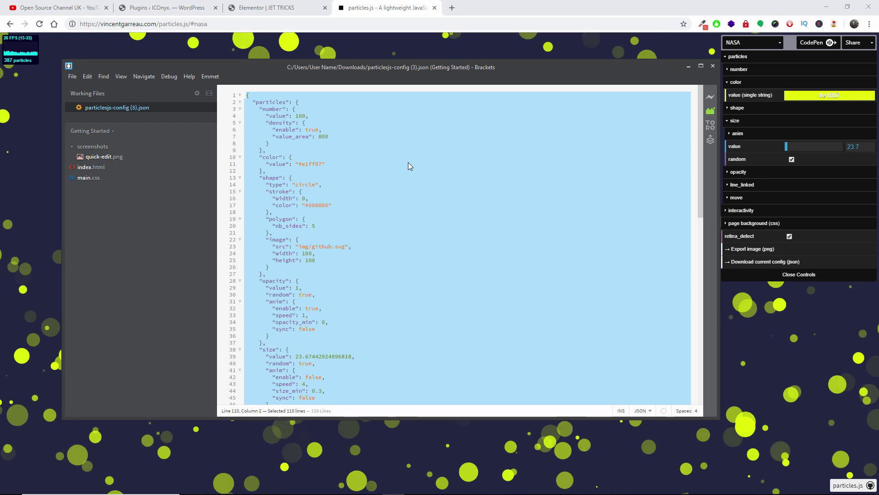
pyautogui.click(713, 66)
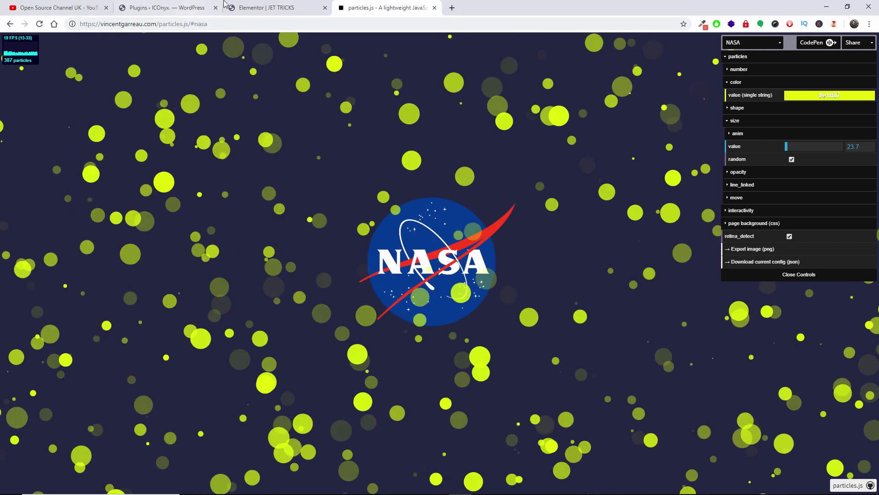
# Step: Paste the copied particle config into the section's JetTricks Particles JSON field
pyautogui.click(226, 6)
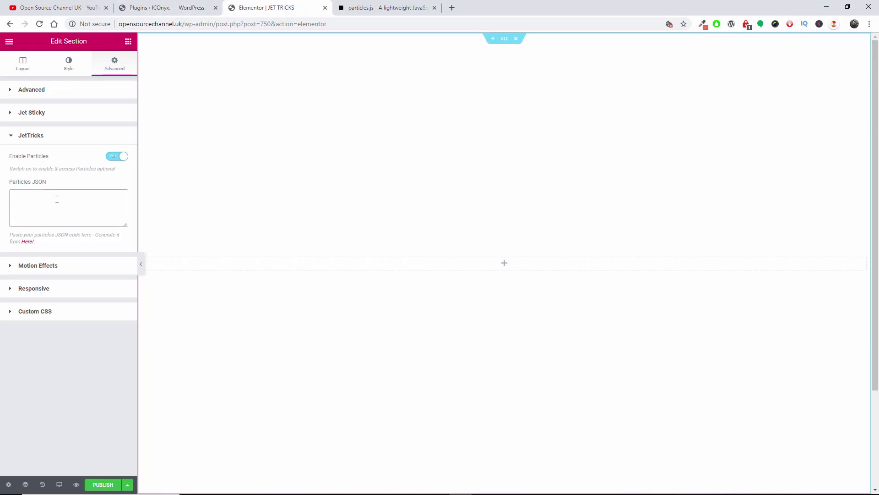
pyautogui.rightClick(56, 200)
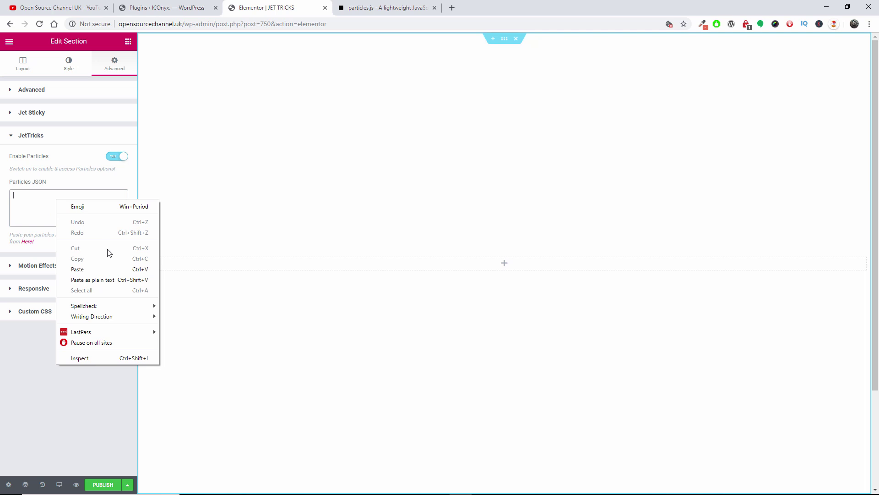
pyautogui.click(98, 269)
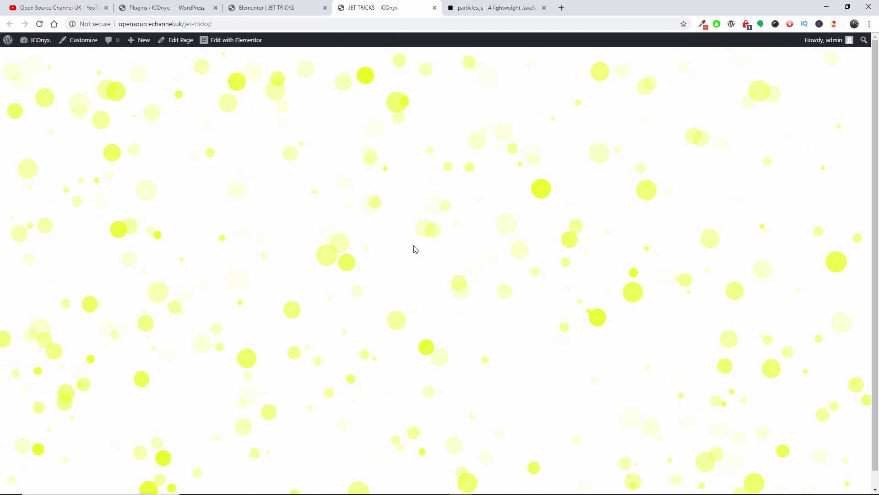
# Step: Export the Bubble preset as particlesjs-config (4).json, select it all in Brackets, and close Brackets
pyautogui.hotkey('ctrl', 'Tab')
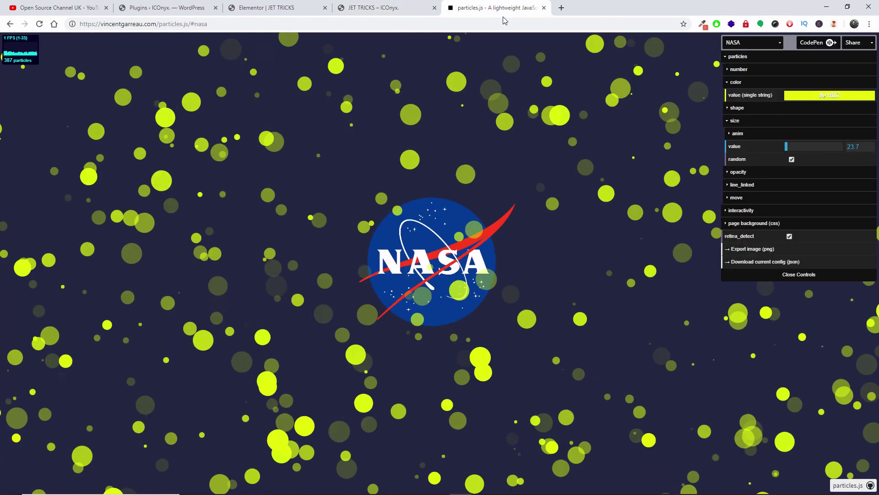
pyautogui.click(750, 45)
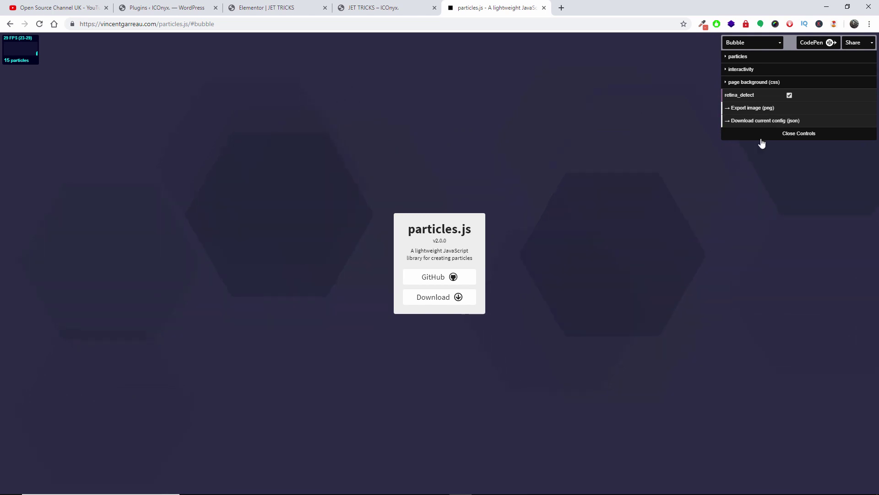
pyautogui.click(765, 120)
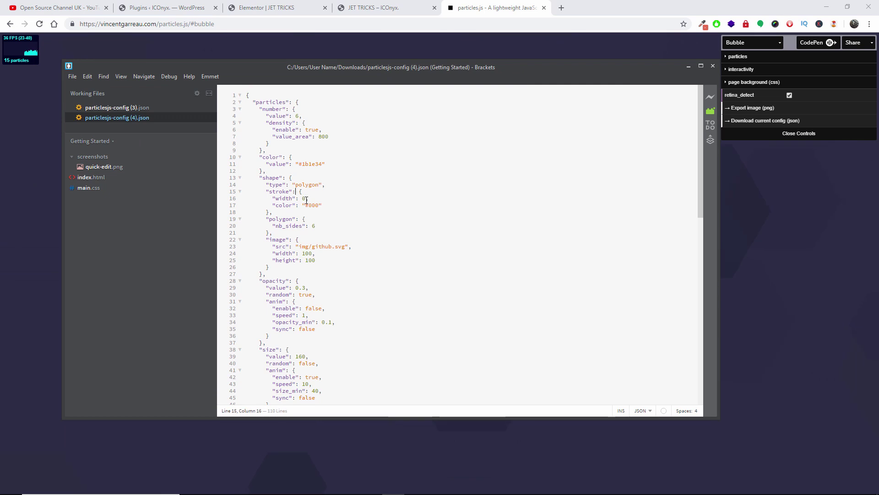
pyautogui.rightClick(313, 216)
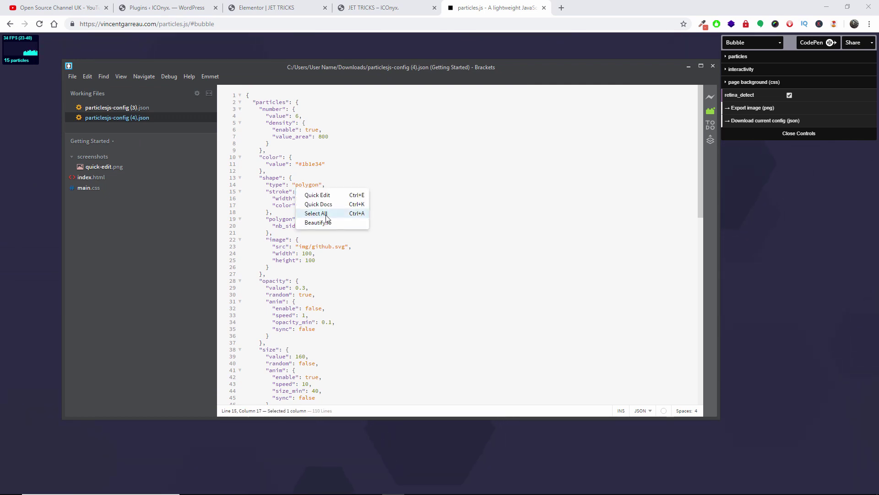
pyautogui.click(317, 214)
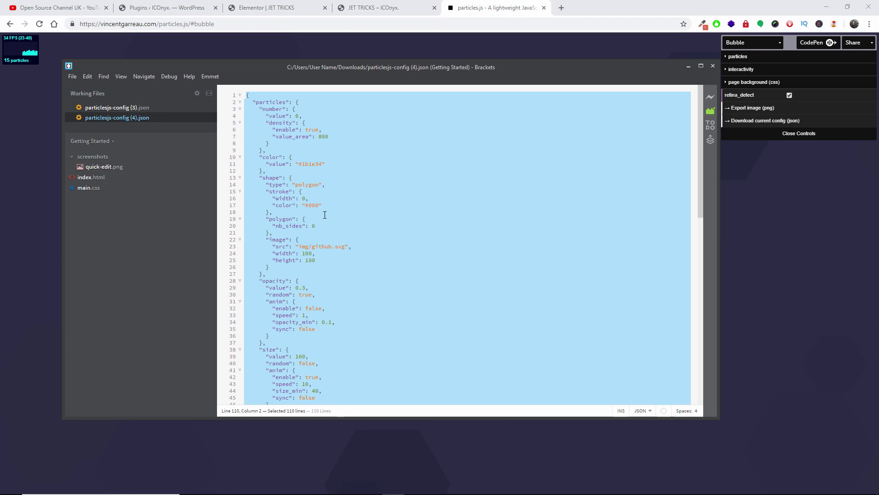
pyautogui.click(714, 67)
# Step: Clear out the old config in the JetTricks Particles JSON box
pyautogui.click(384, 6)
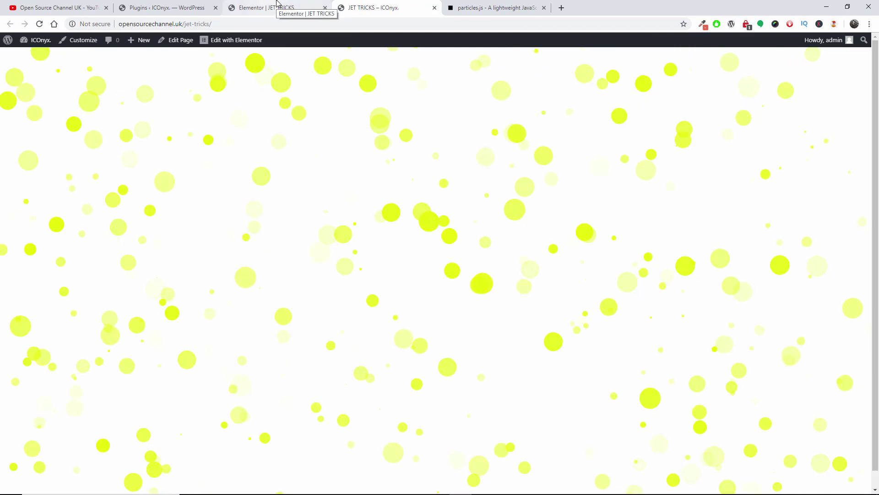
pyautogui.click(276, 2)
pyautogui.rightClick(91, 208)
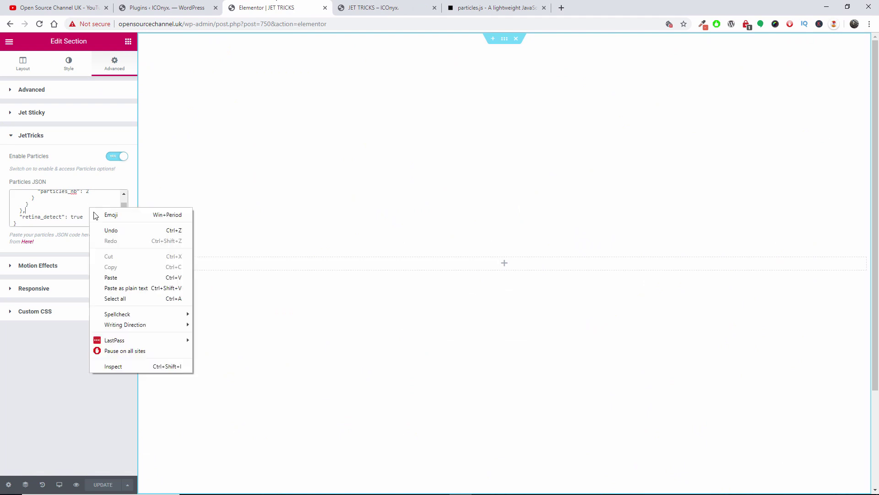
pyautogui.click(125, 298)
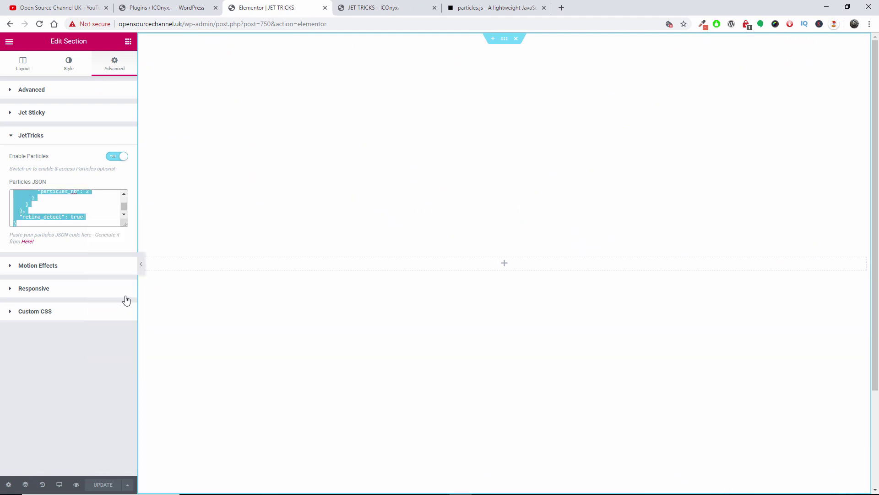
pyautogui.press('Delete')
# Step: Paste the new hexagon particles config, save with UPDATE, and reload the live JET TRICKS page
pyautogui.rightClick(53, 196)
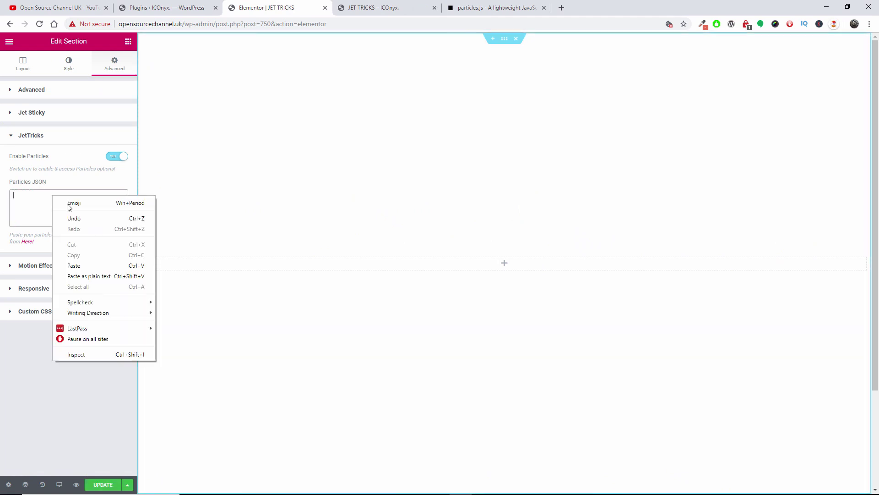
pyautogui.click(73, 265)
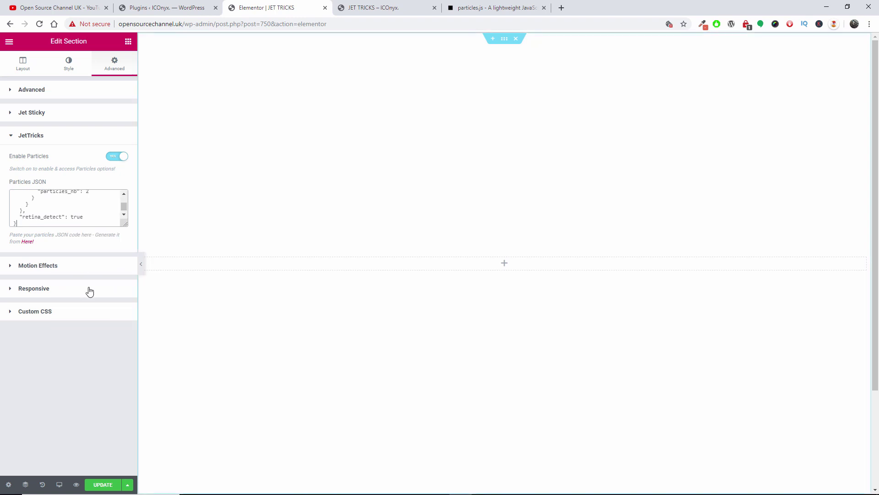
pyautogui.click(112, 485)
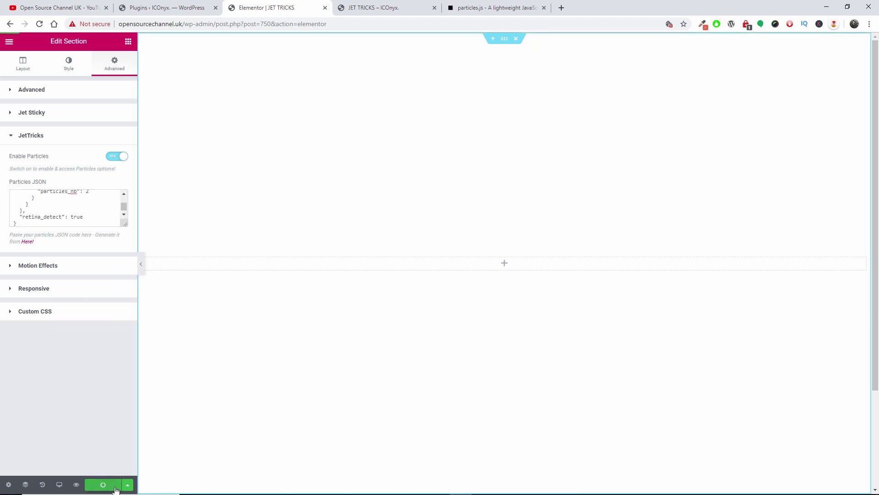
pyautogui.click(371, 8)
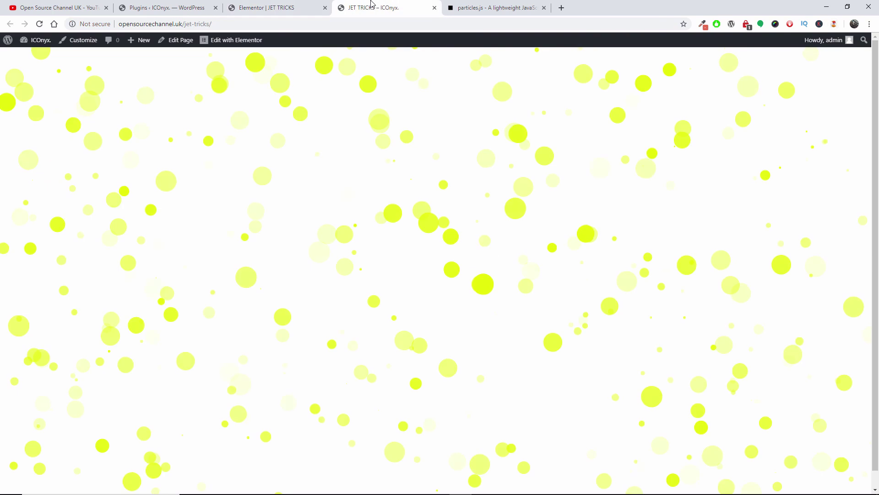
pyautogui.click(40, 23)
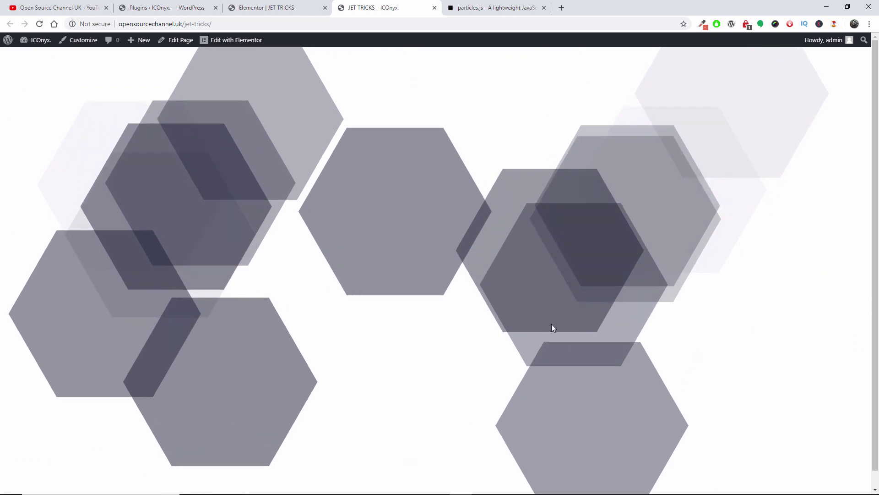
pyautogui.click(284, 8)
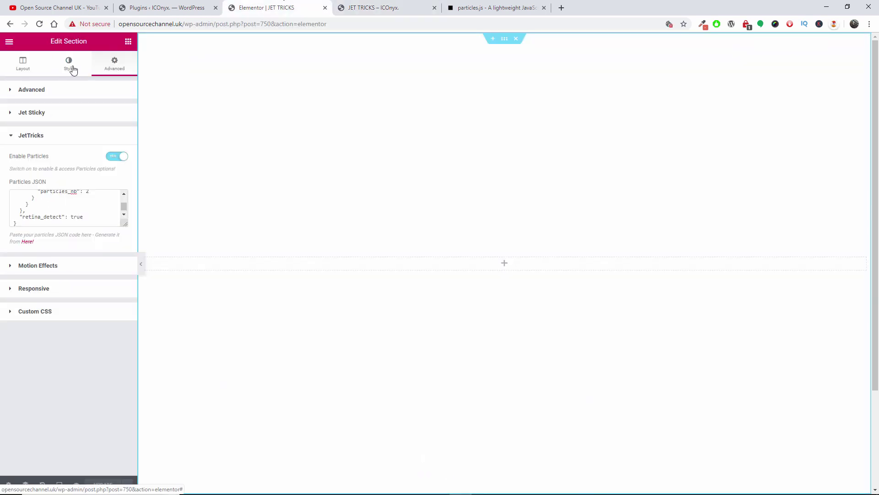
# Step: Give the section a Classic background with the grey #7a7a7a colour
pyautogui.click(73, 70)
pyautogui.click(26, 68)
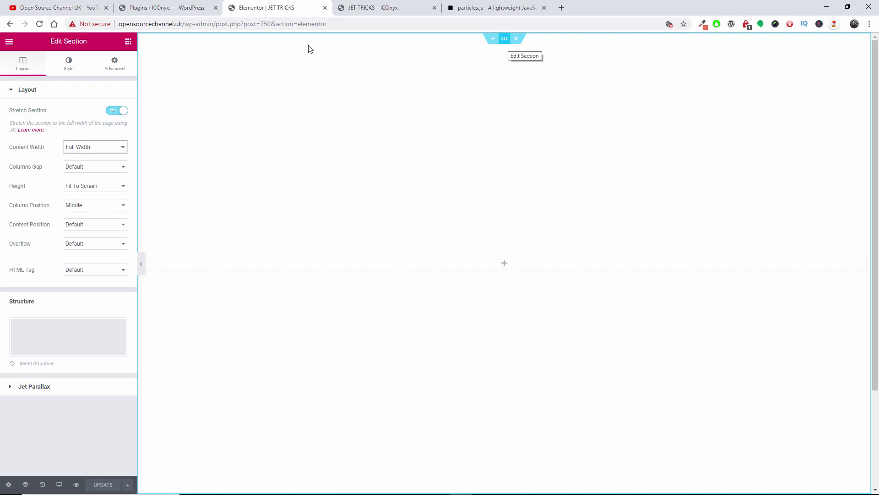
pyautogui.click(68, 73)
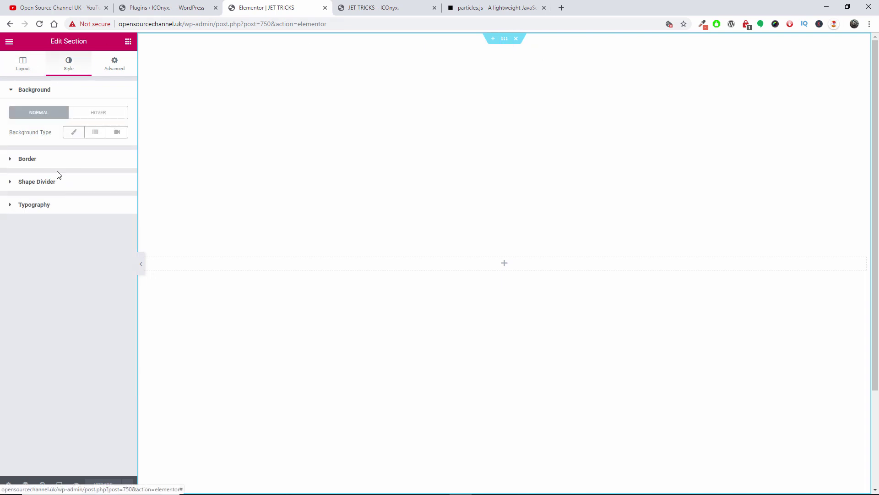
pyautogui.click(74, 134)
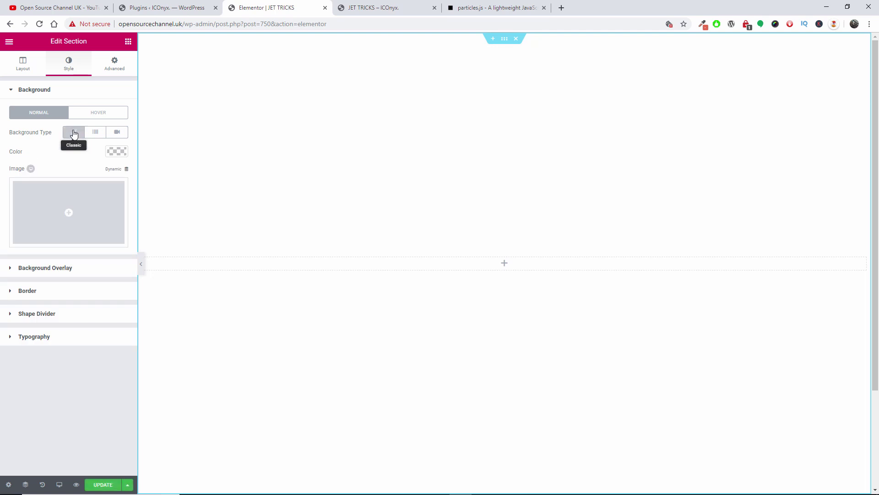
pyautogui.click(117, 152)
pyautogui.moveTo(85, 224); pyautogui.dragTo(76, 266)
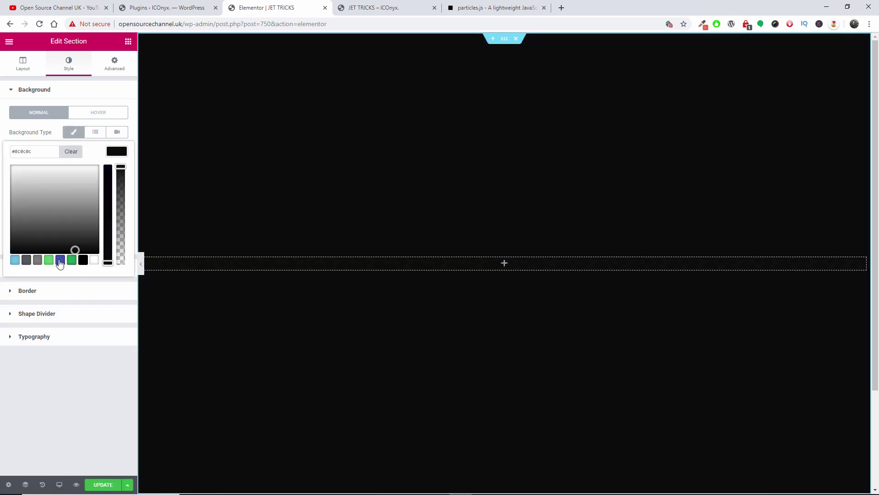
pyautogui.click(37, 260)
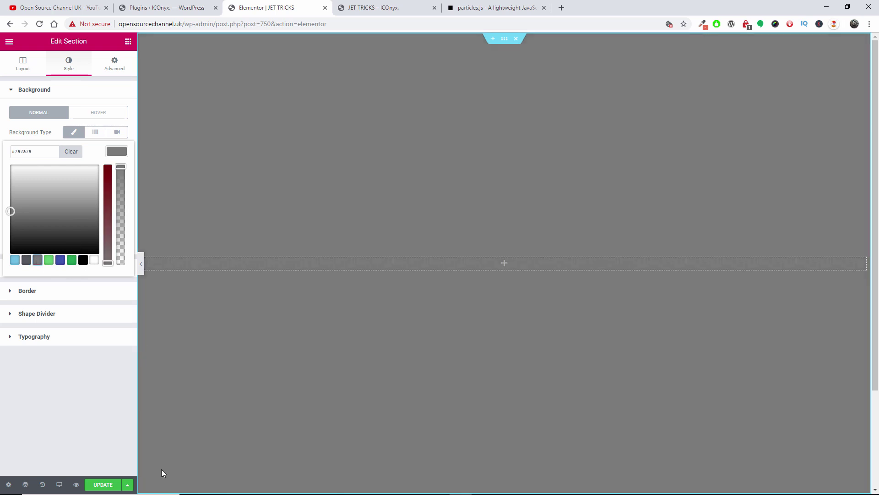
pyautogui.click(307, 366)
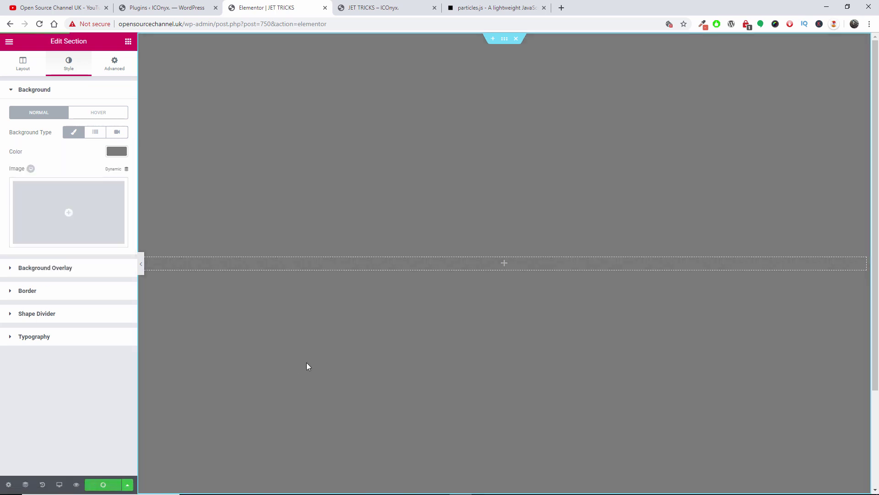
# Step: Reload the live JET TRICKS page to check the grey background, then return to Elementor
pyautogui.click(395, 5)
pyautogui.click(39, 24)
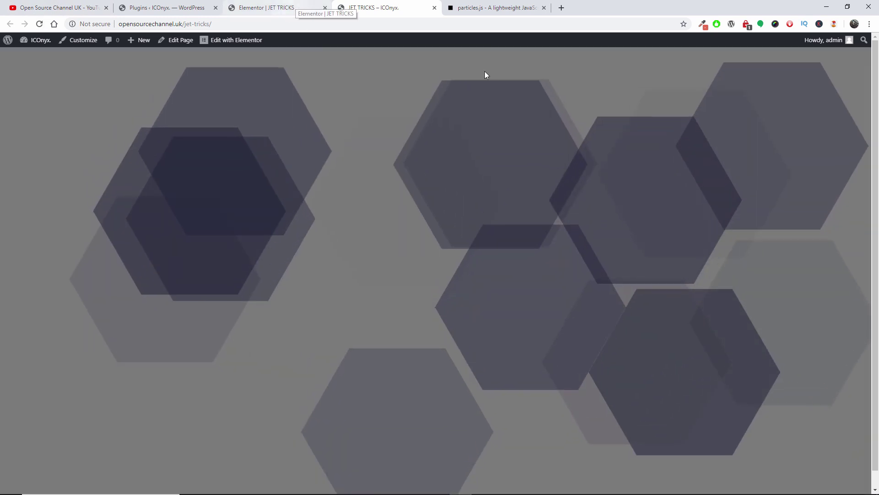
pyautogui.click(287, 3)
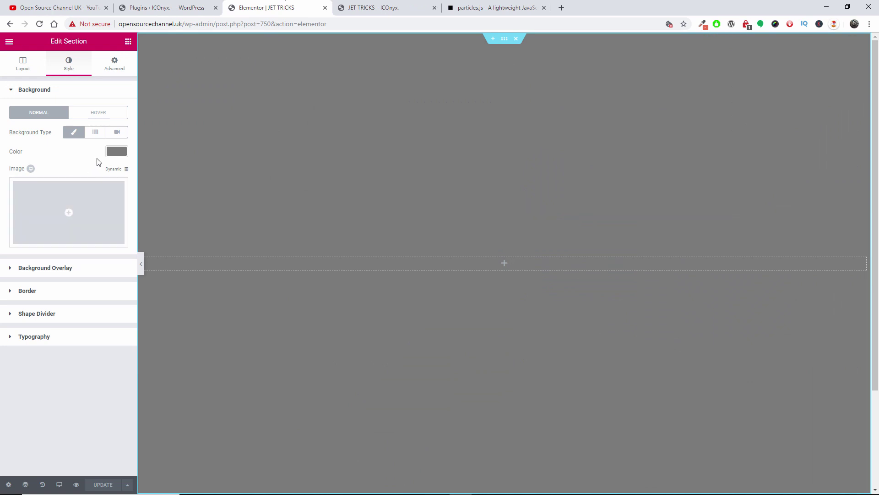
# Step: Clear the grey background colour from the section
pyautogui.click(116, 151)
pyautogui.click(70, 151)
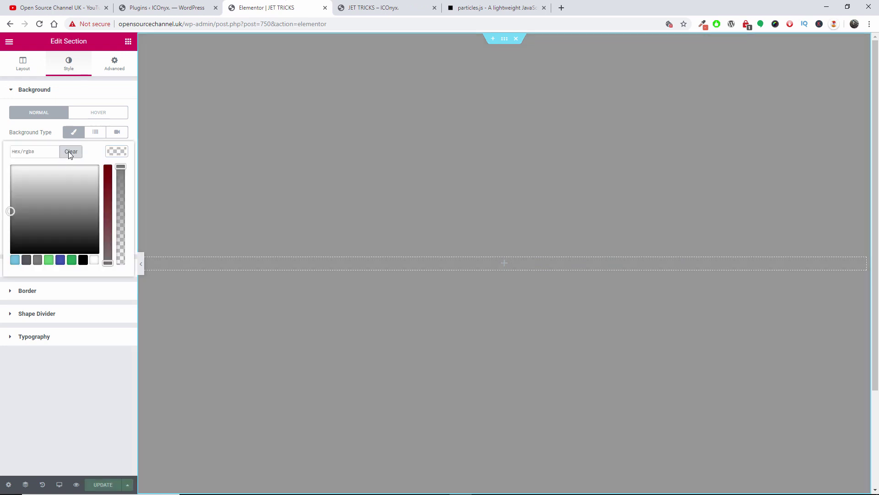
pyautogui.click(118, 152)
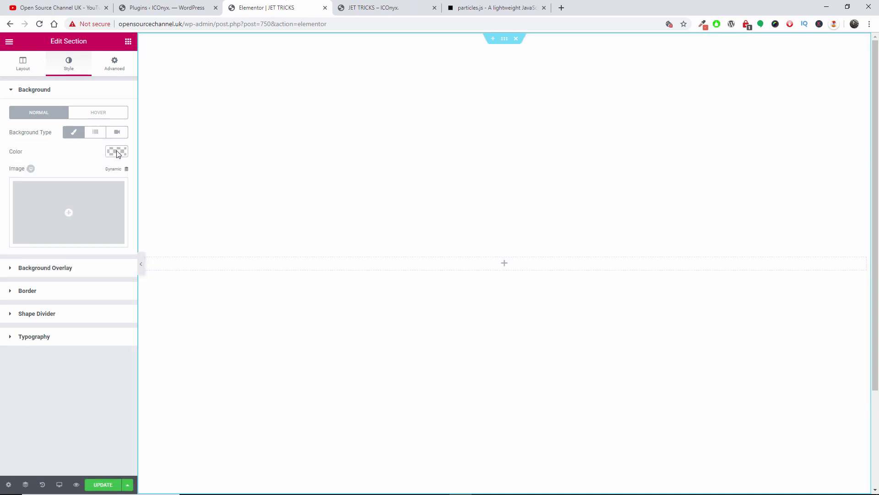
# Step: Set the blue wave image as the section background and preview the live page
pyautogui.click(72, 213)
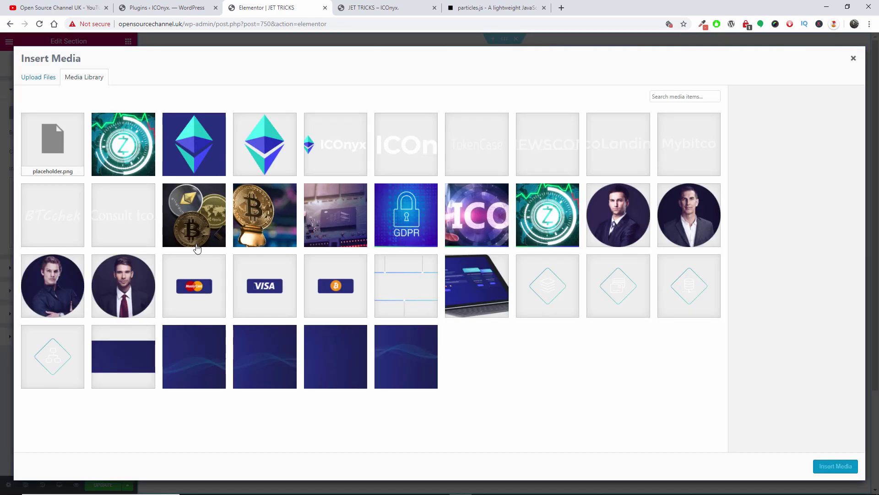
pyautogui.click(406, 356)
pyautogui.click(835, 466)
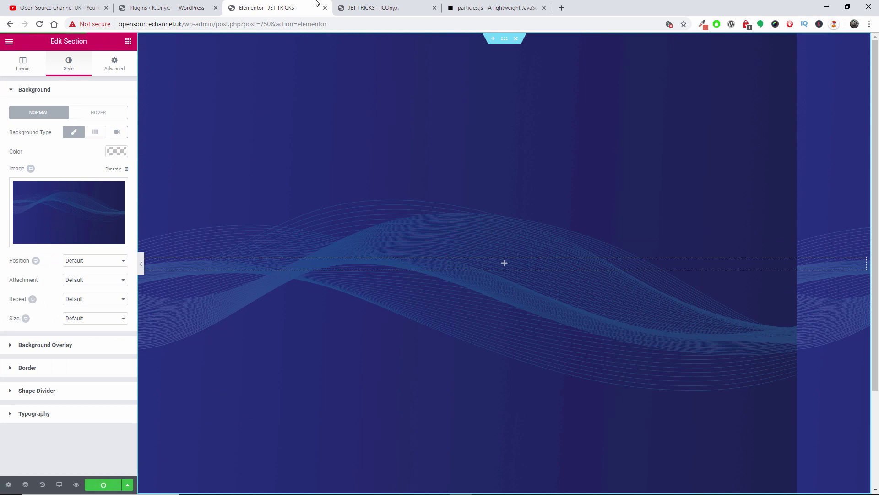
pyautogui.click(373, 8)
pyautogui.press('F5')
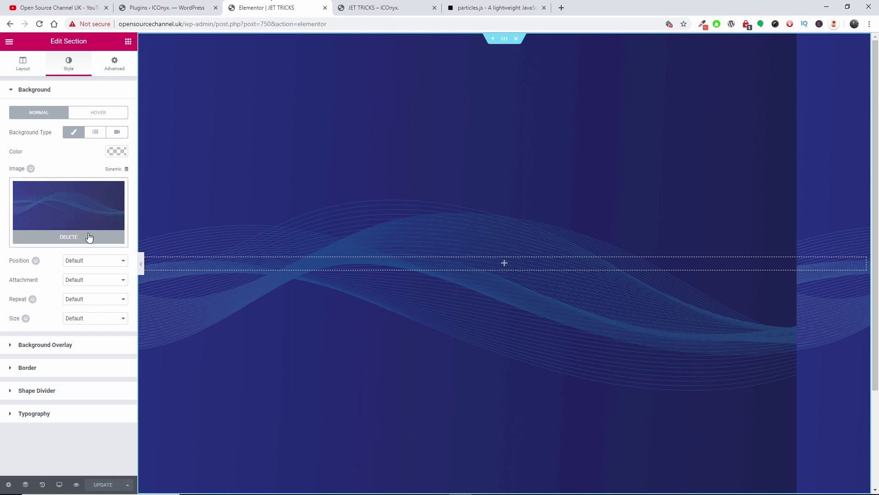
# Step: Replace the wave image with the Z crypto image 1-proj.png as the section background
pyautogui.click(89, 237)
pyautogui.click(82, 226)
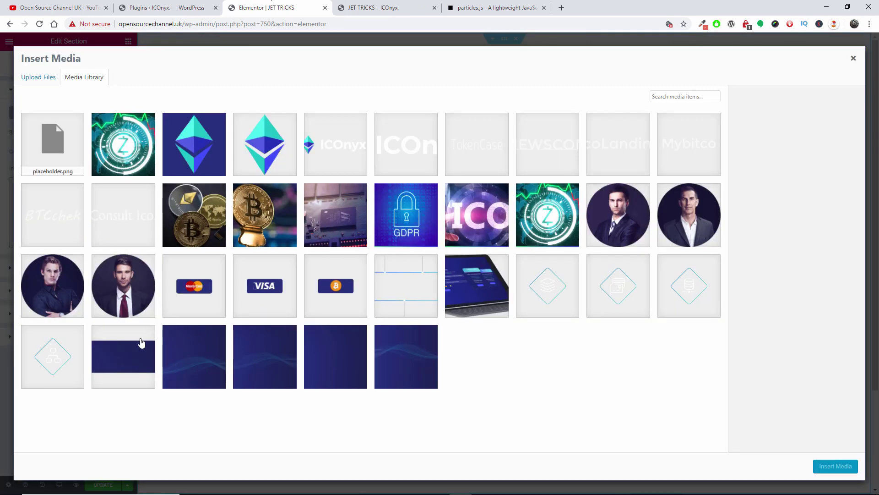
pyautogui.click(71, 357)
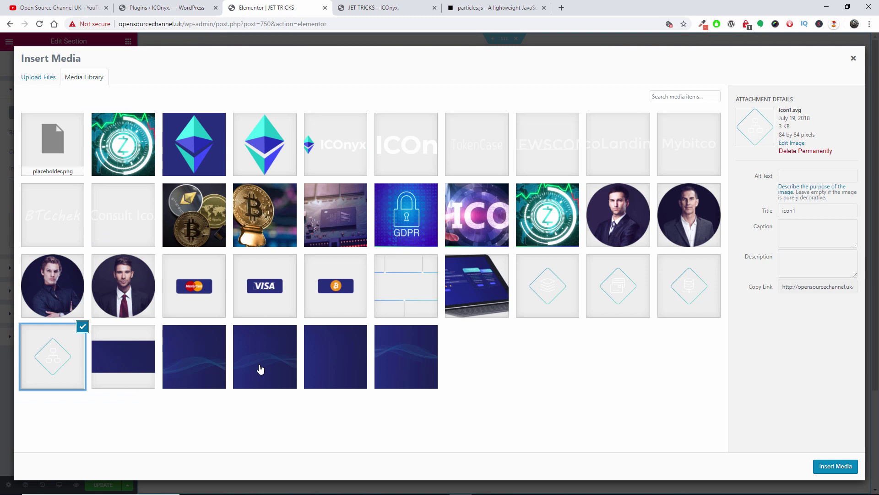
pyautogui.click(590, 146)
pyautogui.click(534, 222)
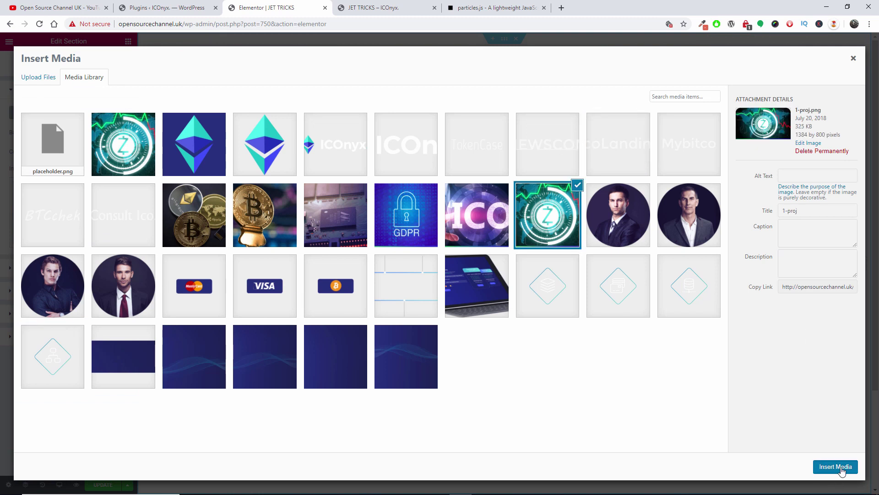
pyautogui.click(839, 466)
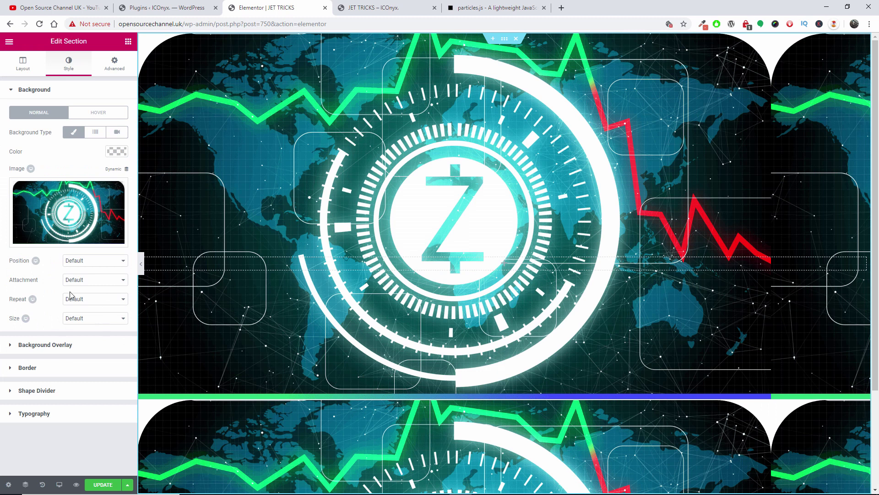
# Step: Set the background image to No-repeat with Cover size, then move to another browser tab
pyautogui.click(90, 304)
pyautogui.click(86, 316)
pyautogui.click(87, 319)
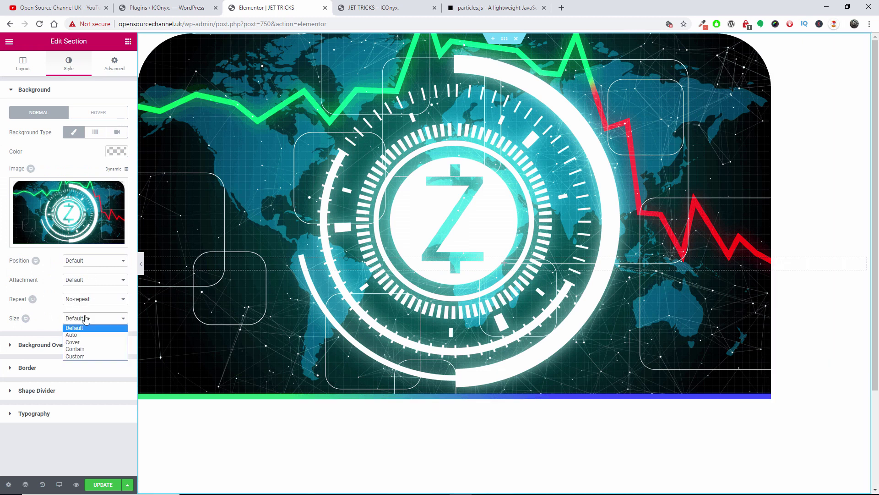
pyautogui.click(94, 342)
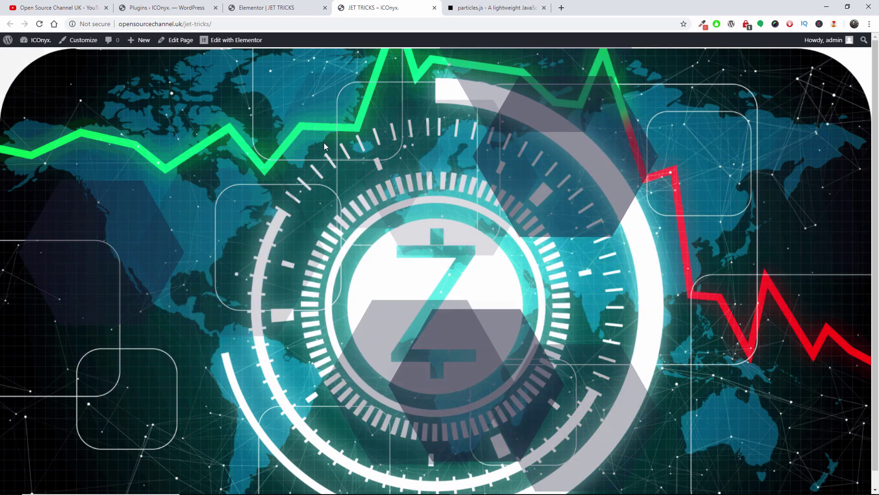
pyautogui.click(268, 8)
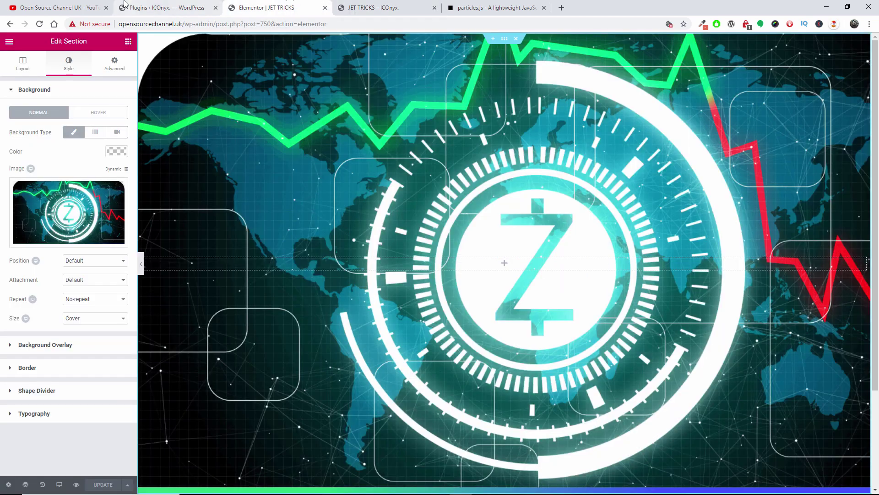
pyautogui.click(156, 7)
pyautogui.click(62, 7)
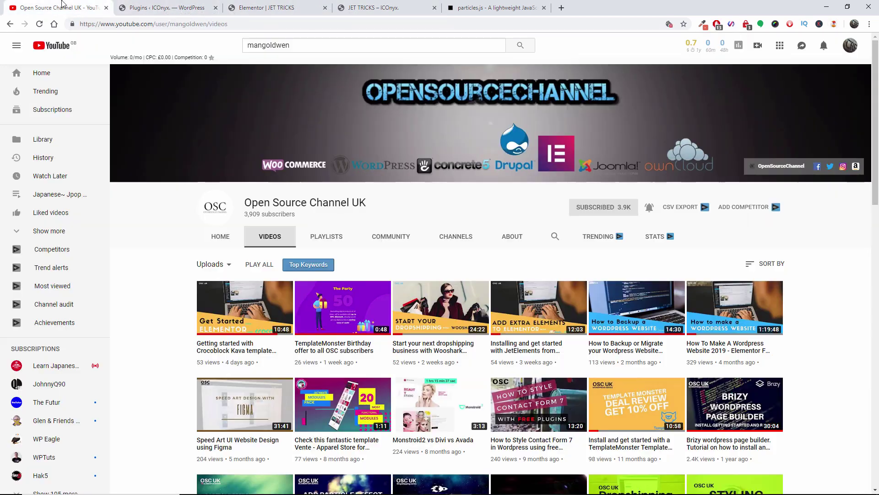